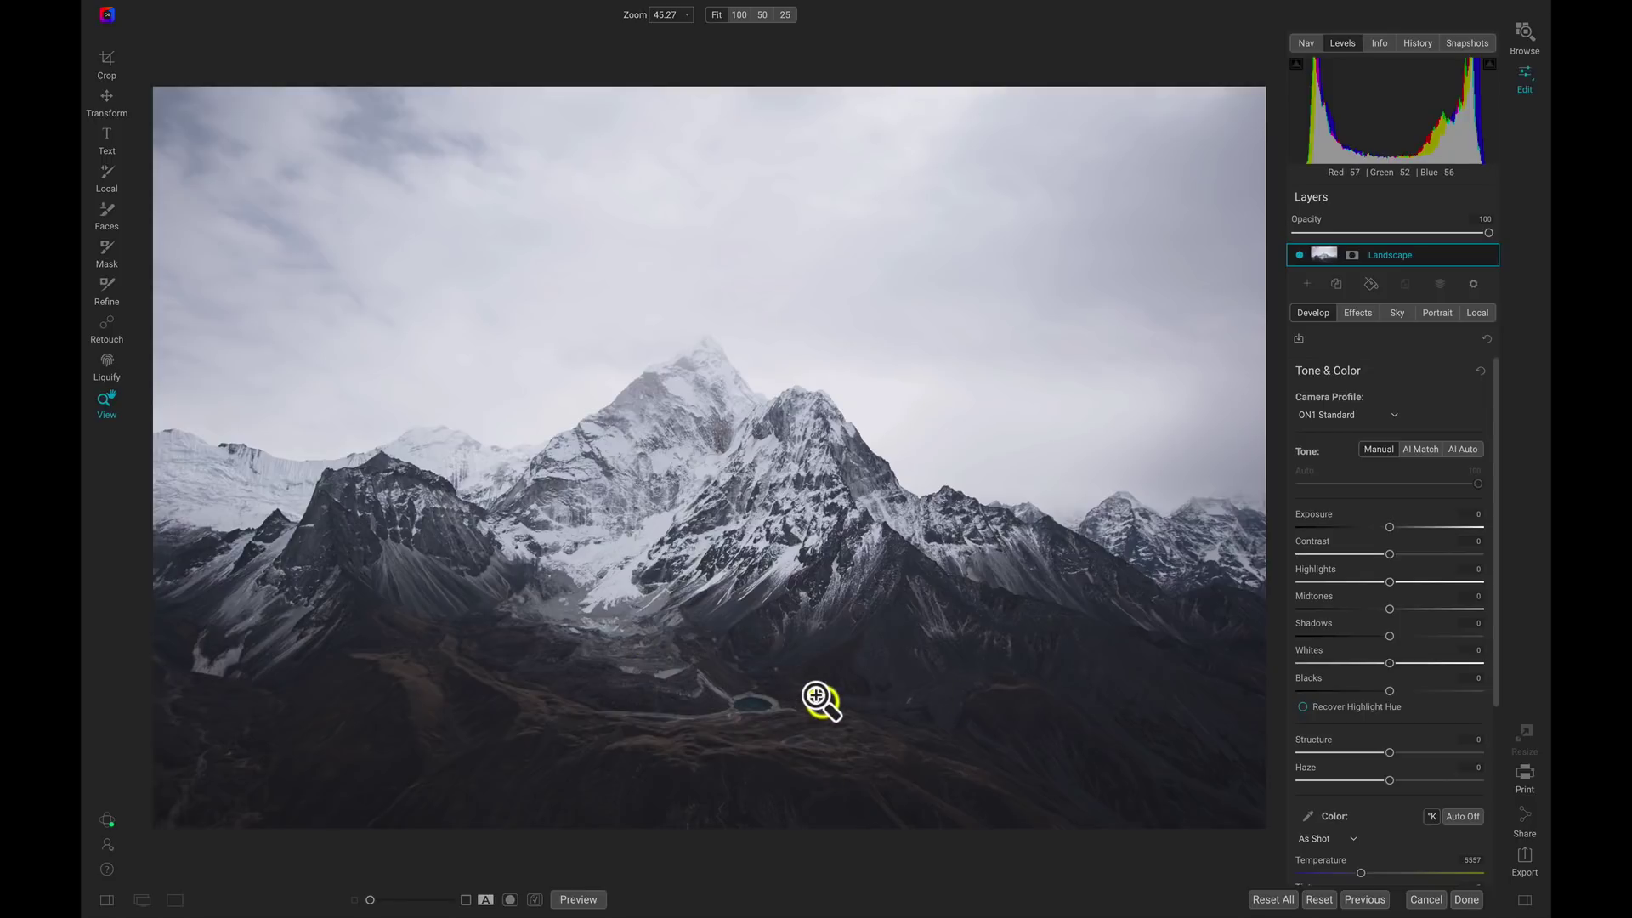
Step: Add a local adjustment to the Landscape layer and name it Darker
left_click(1481, 314)
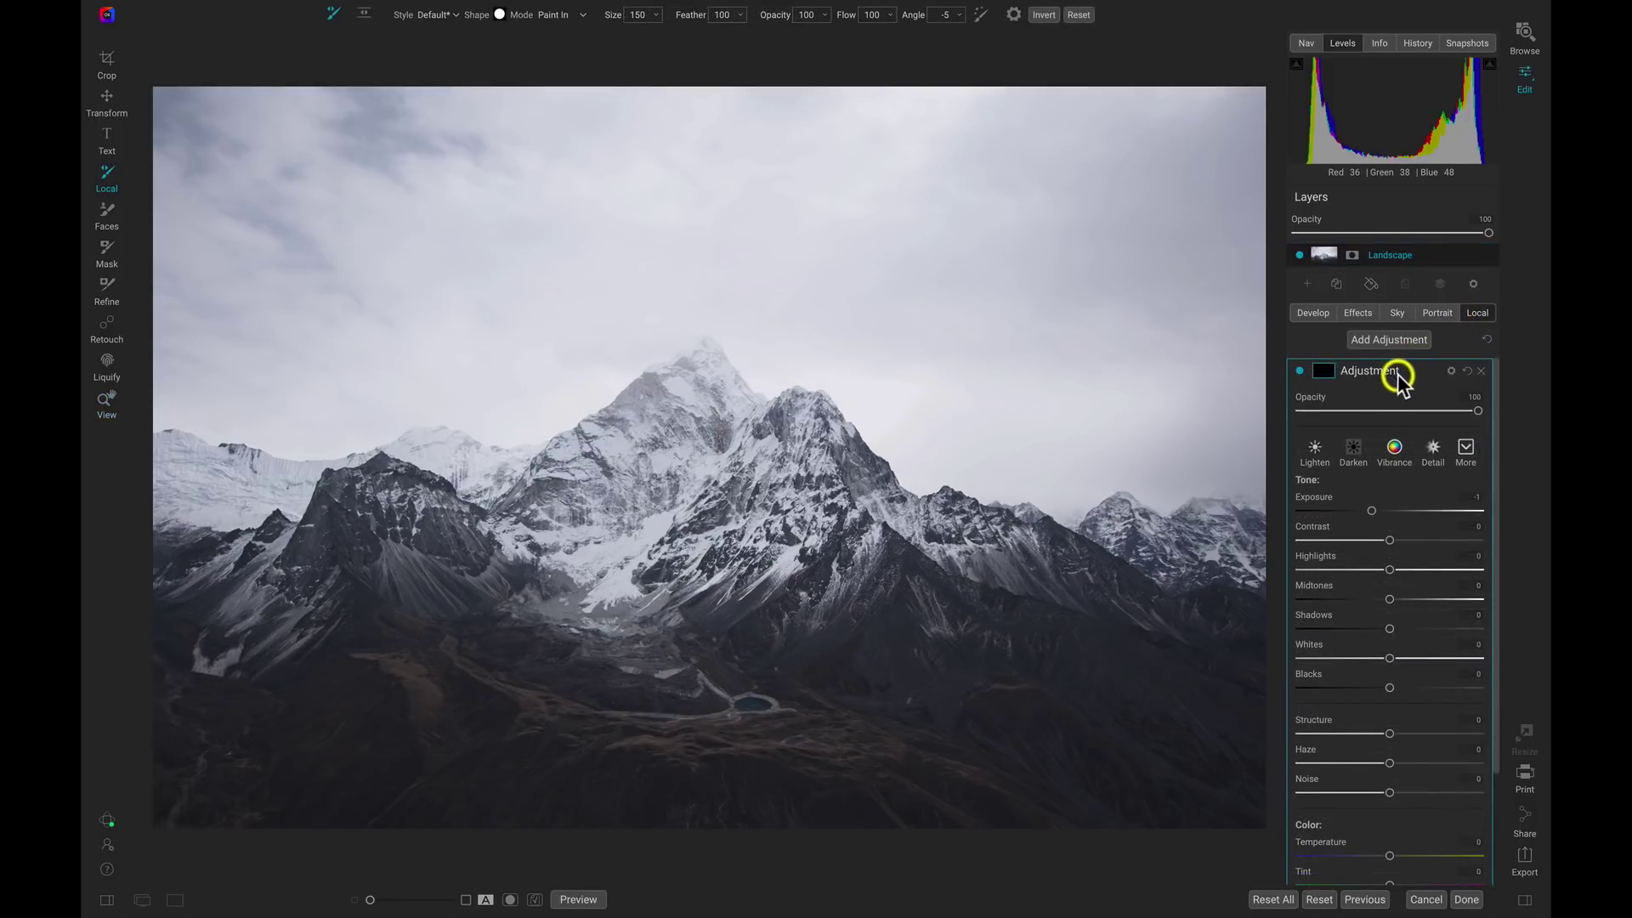
double_click(1392, 374)
type("Darker")
Step: Create a luminosity mask for the Darker adjustment, display it over the photo and invert it to target the dark areas
left_click(1326, 371)
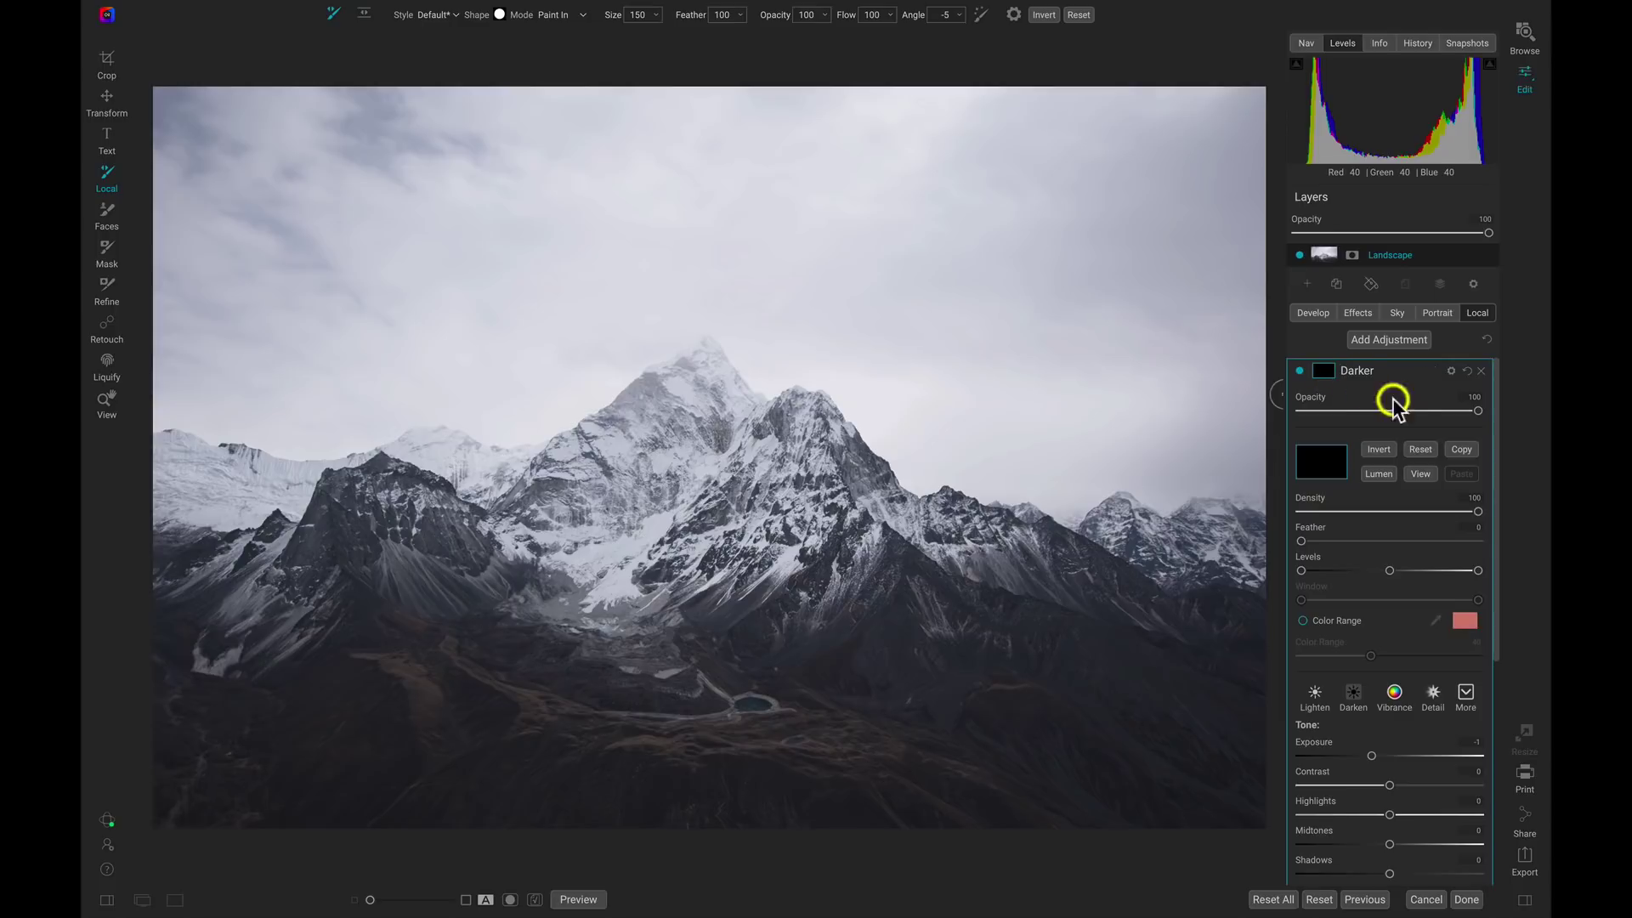
left_click(1387, 476)
left_click(1422, 474)
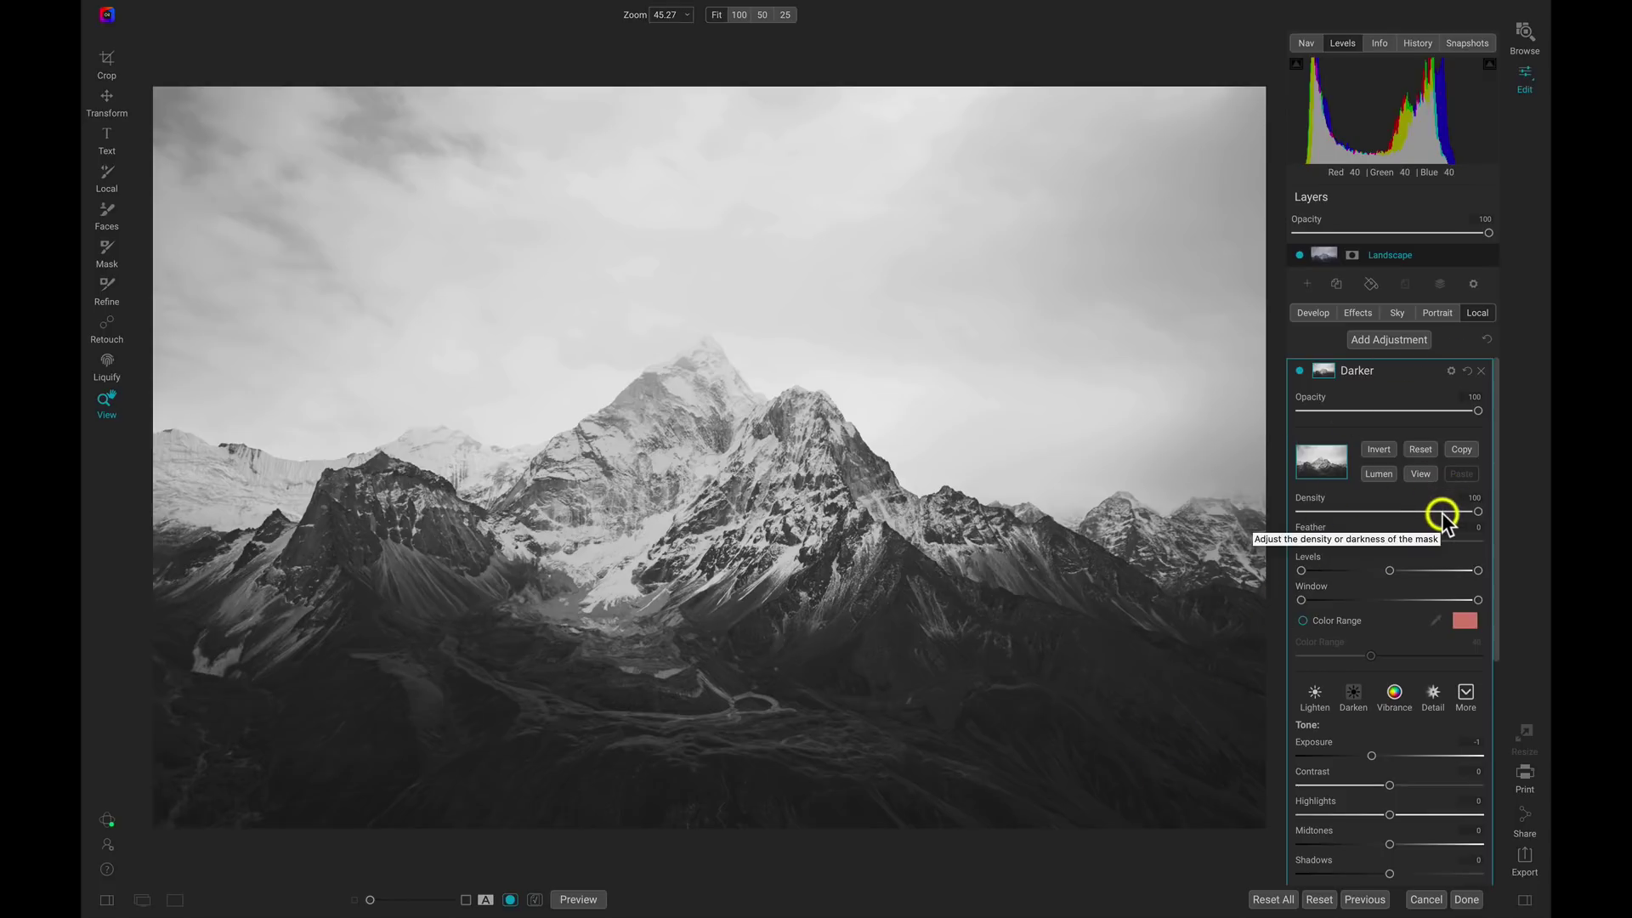
left_click(1380, 449)
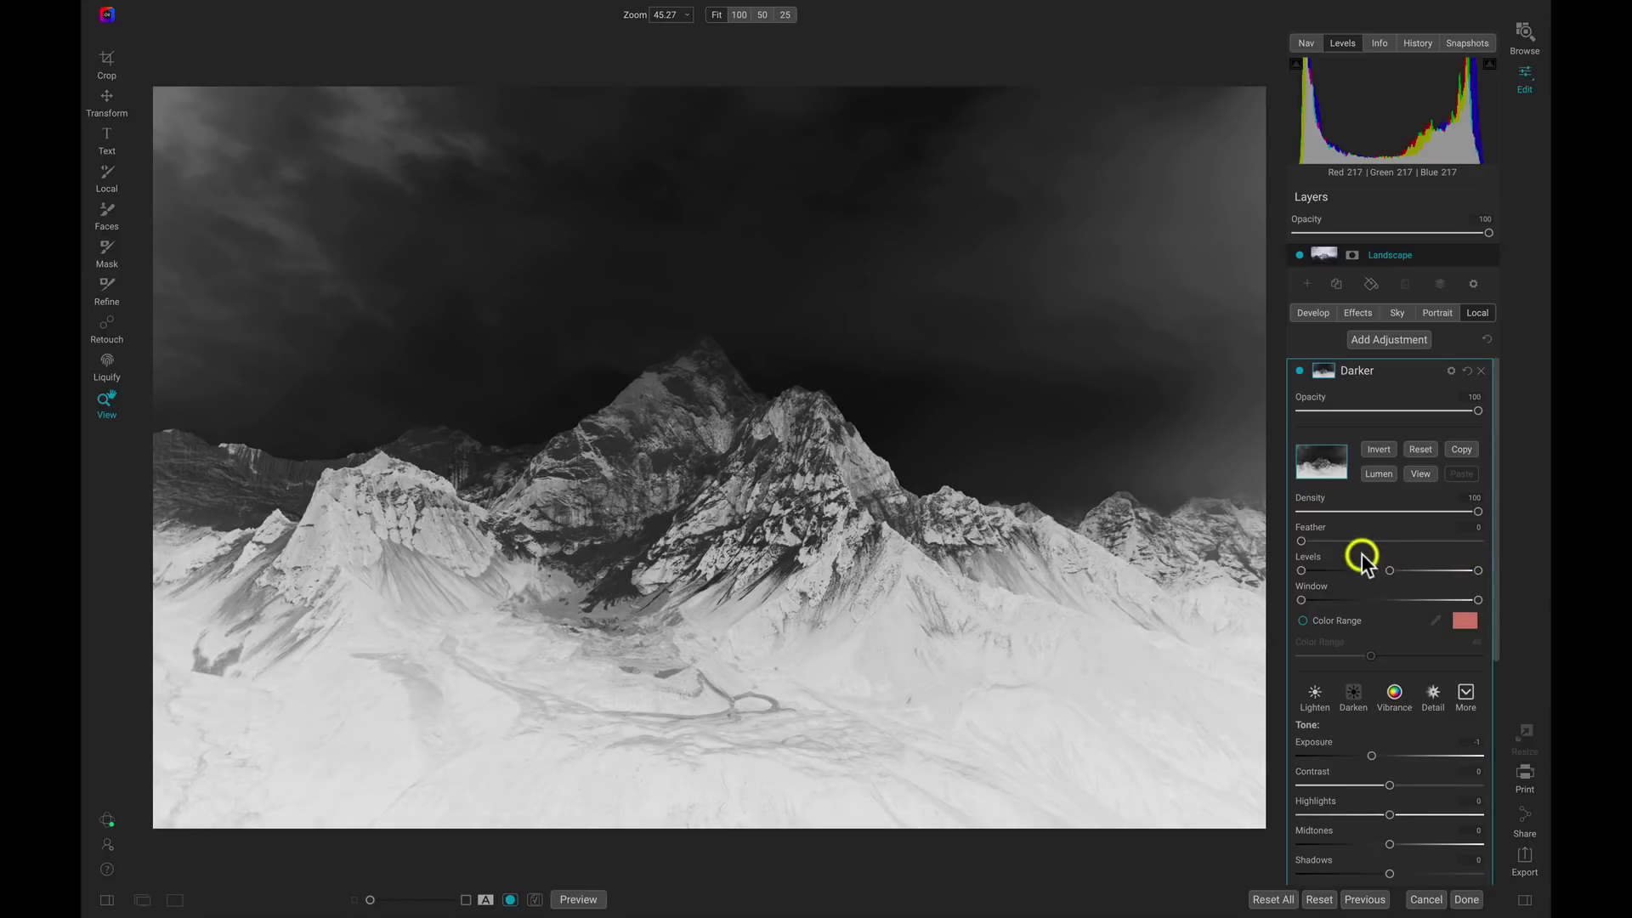
Step: Tighten the Darker mask by raising its Levels black point and lowering its midpoint and white point, and return to the photo view
left_click(1301, 569)
left_click_drag(1304, 569, 1348, 575)
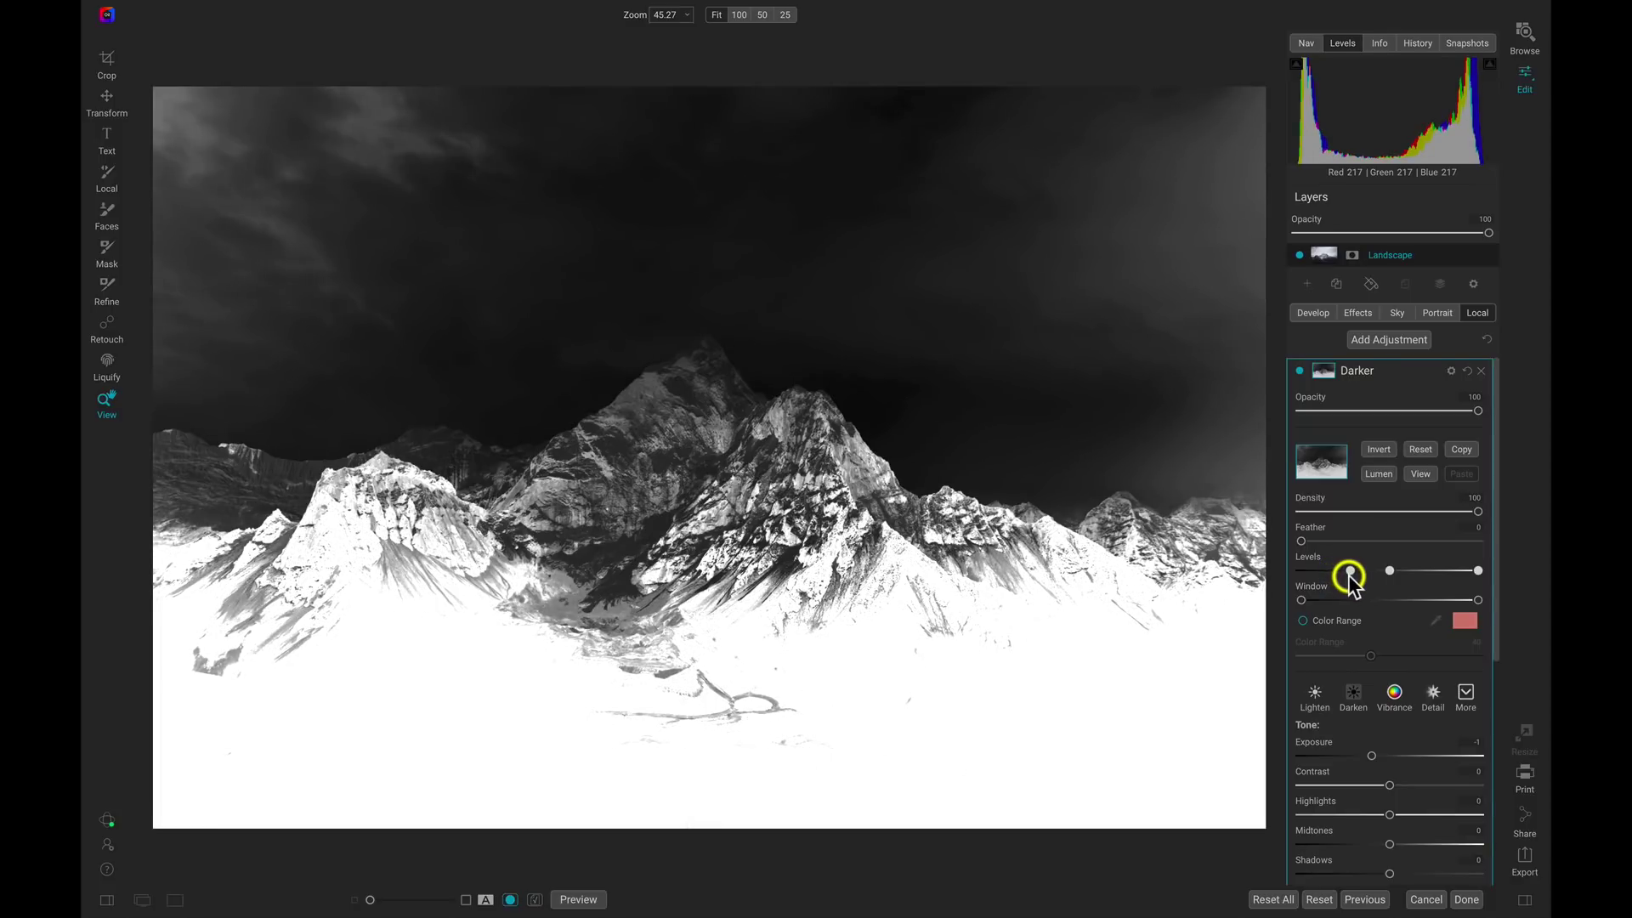
left_click_drag(1386, 566, 1358, 572)
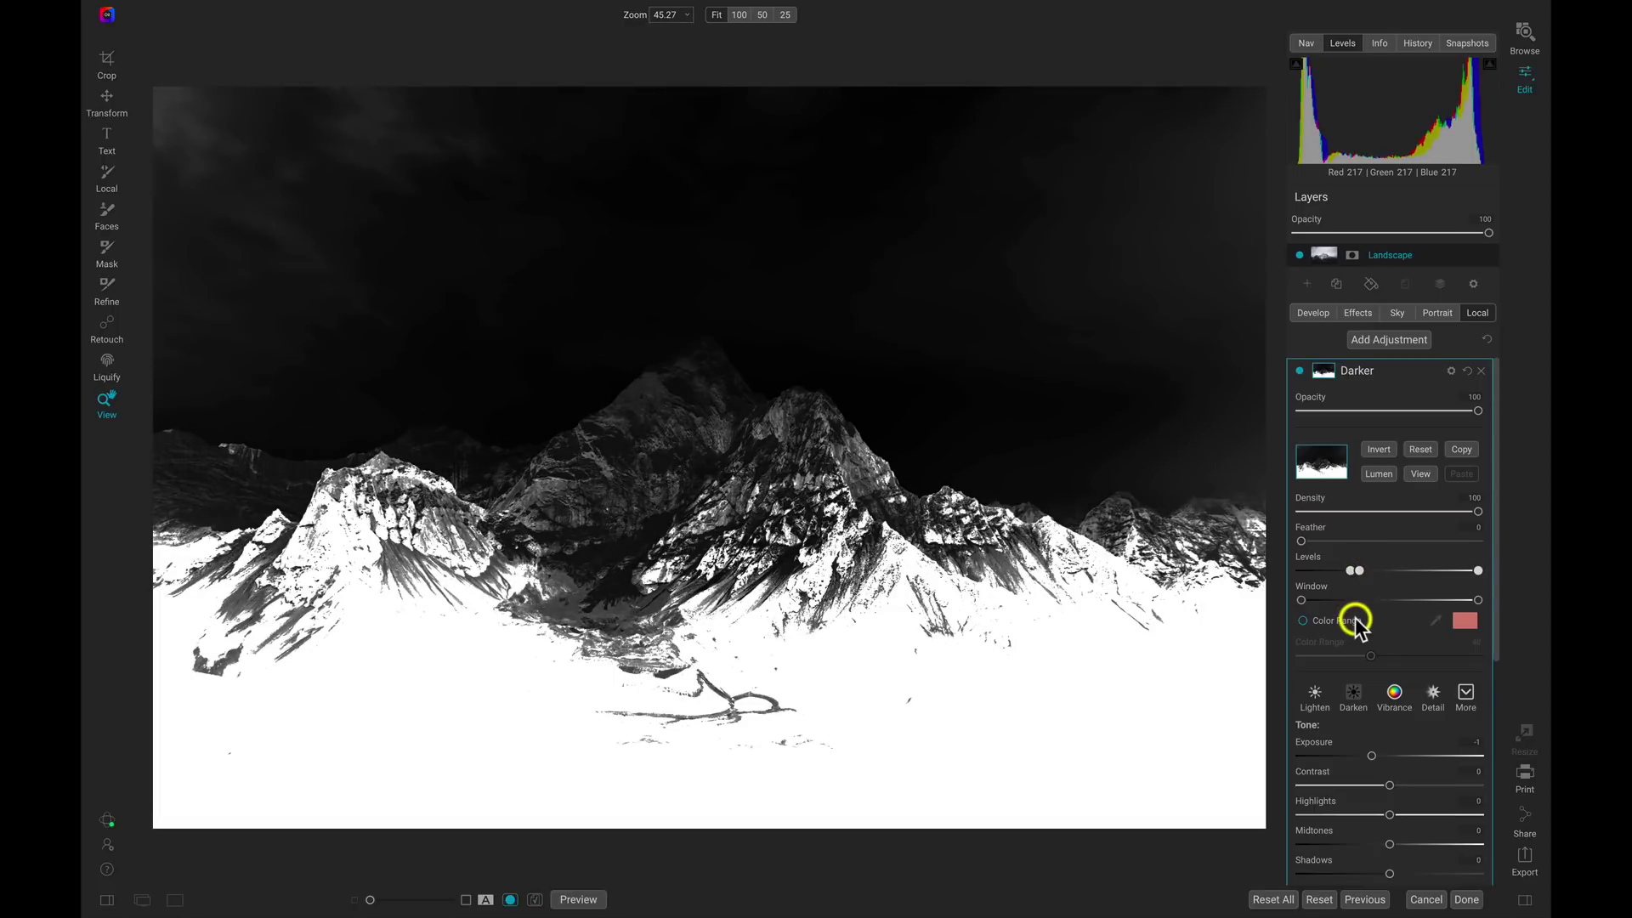
mouse_move(1358, 571)
left_mouse_down()
mouse_move(1431, 581)
mouse_move(1359, 578)
left_mouse_up()
left_click_drag(1478, 570, 1395, 580)
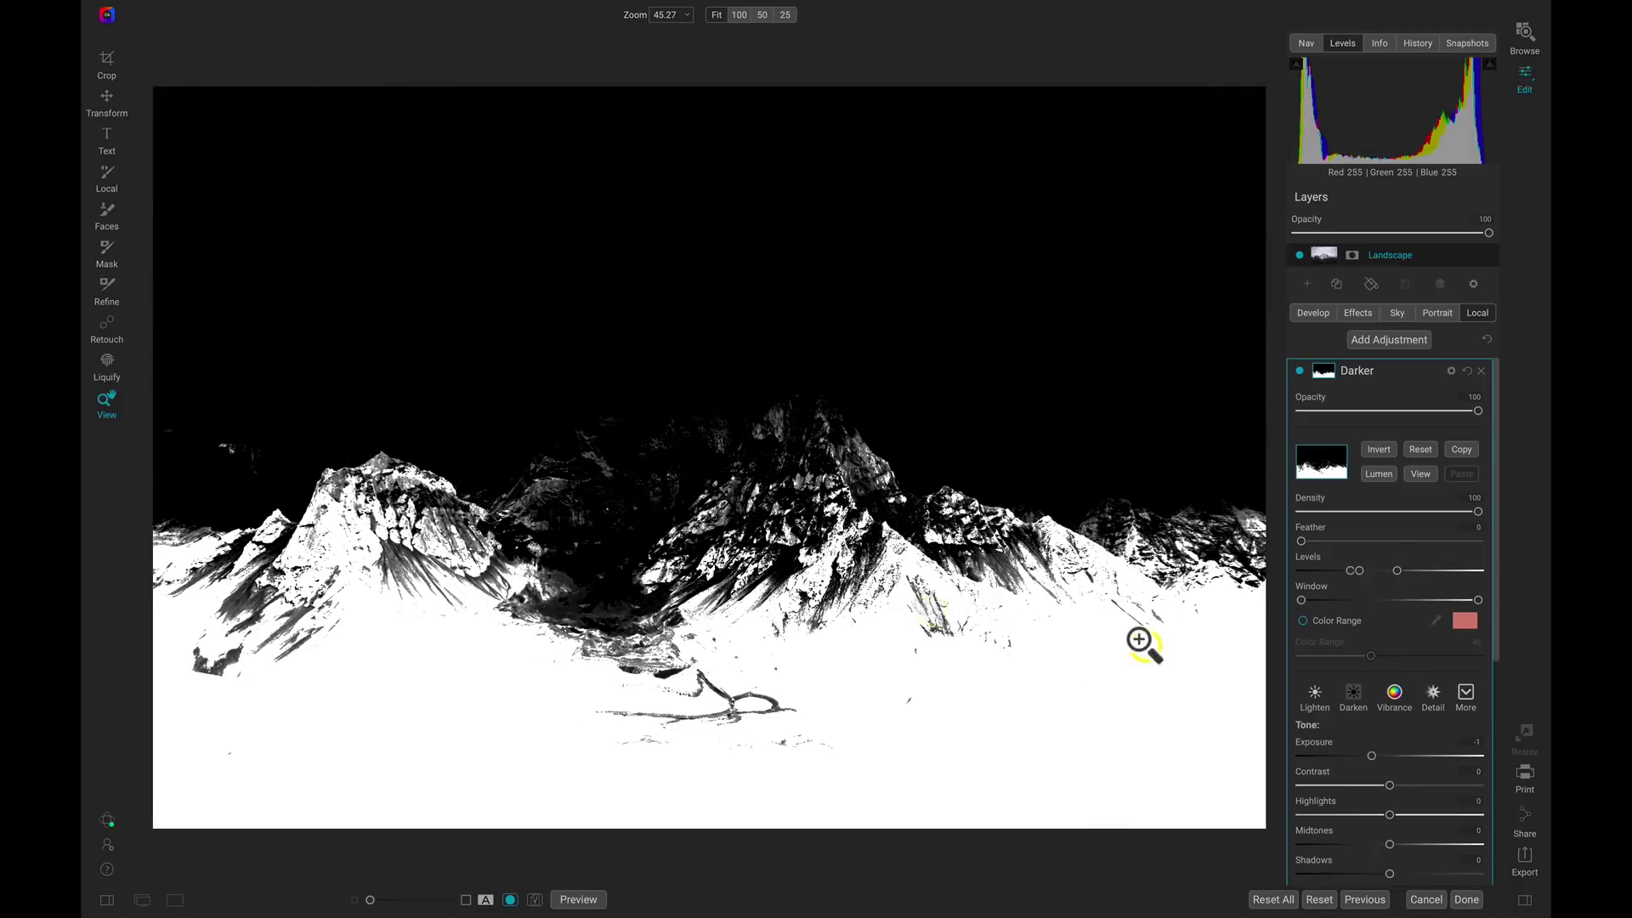
left_click(1419, 475)
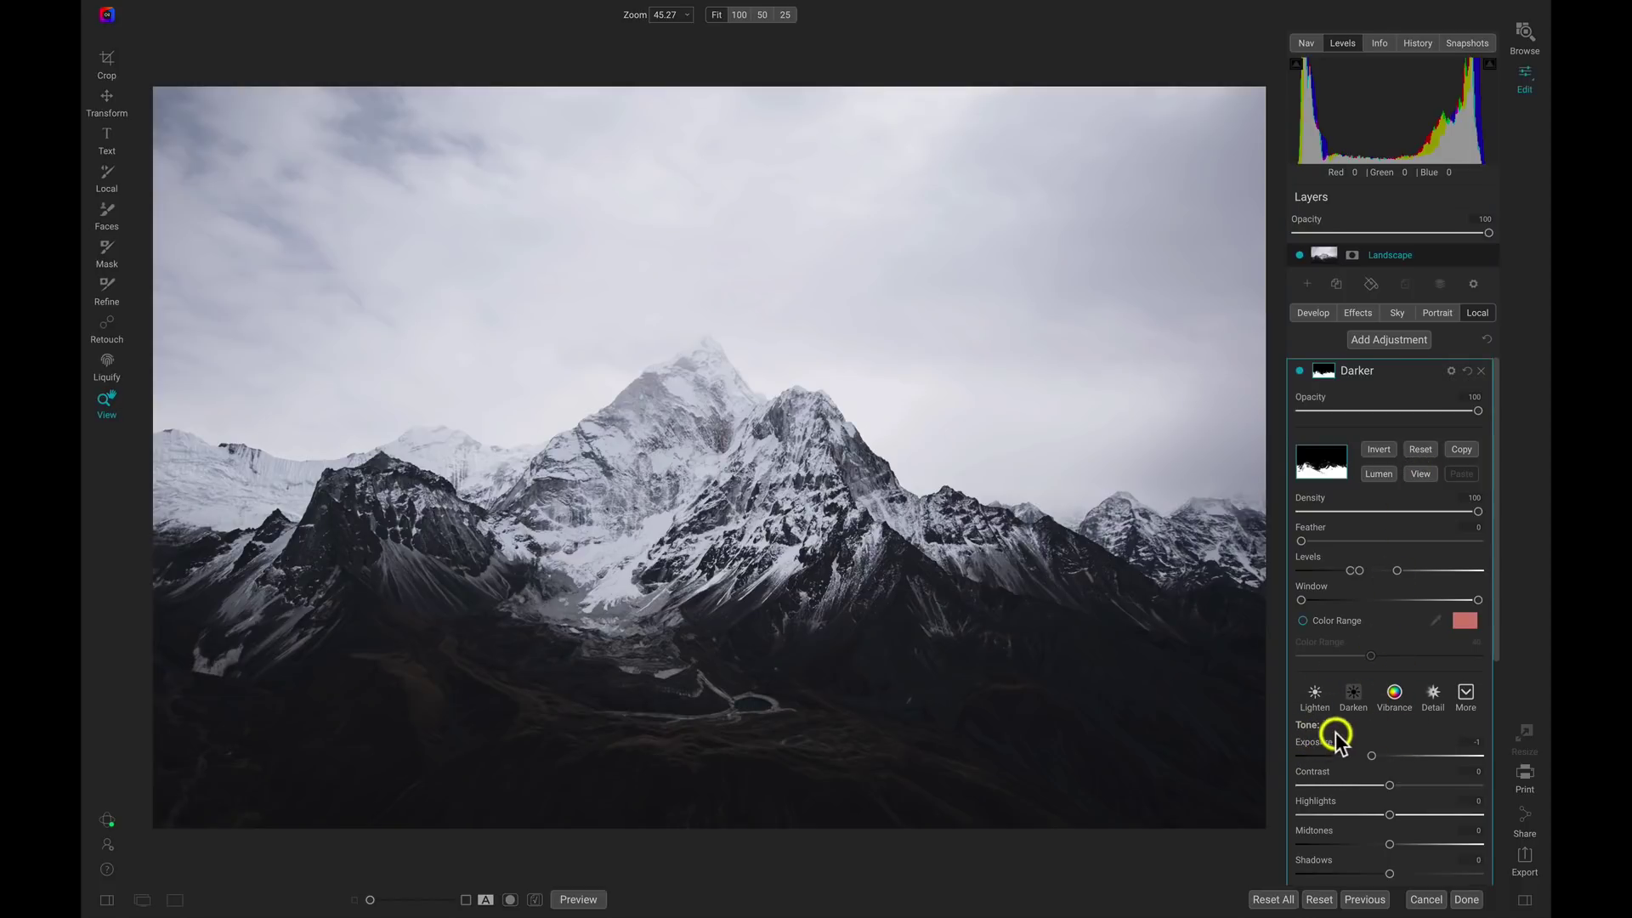
Step: Toggle the Darker adjustment off and on to compare its default exposure effect on the photo
scroll(1357, 722, "down", 2)
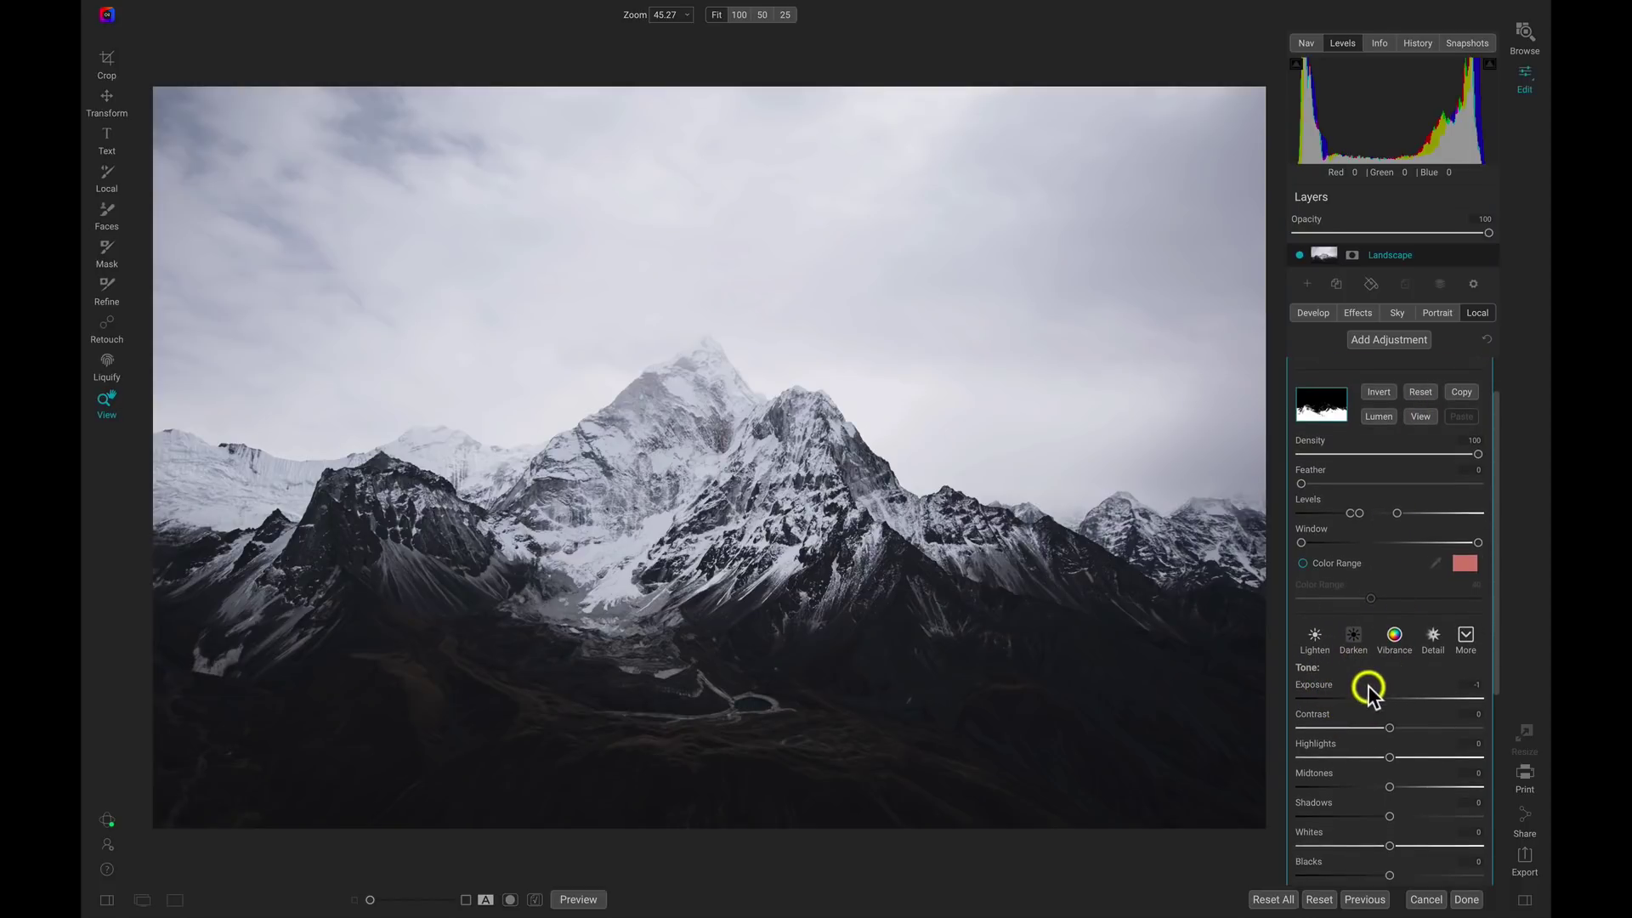
scroll(1368, 685, "up", 2)
left_click(1299, 371)
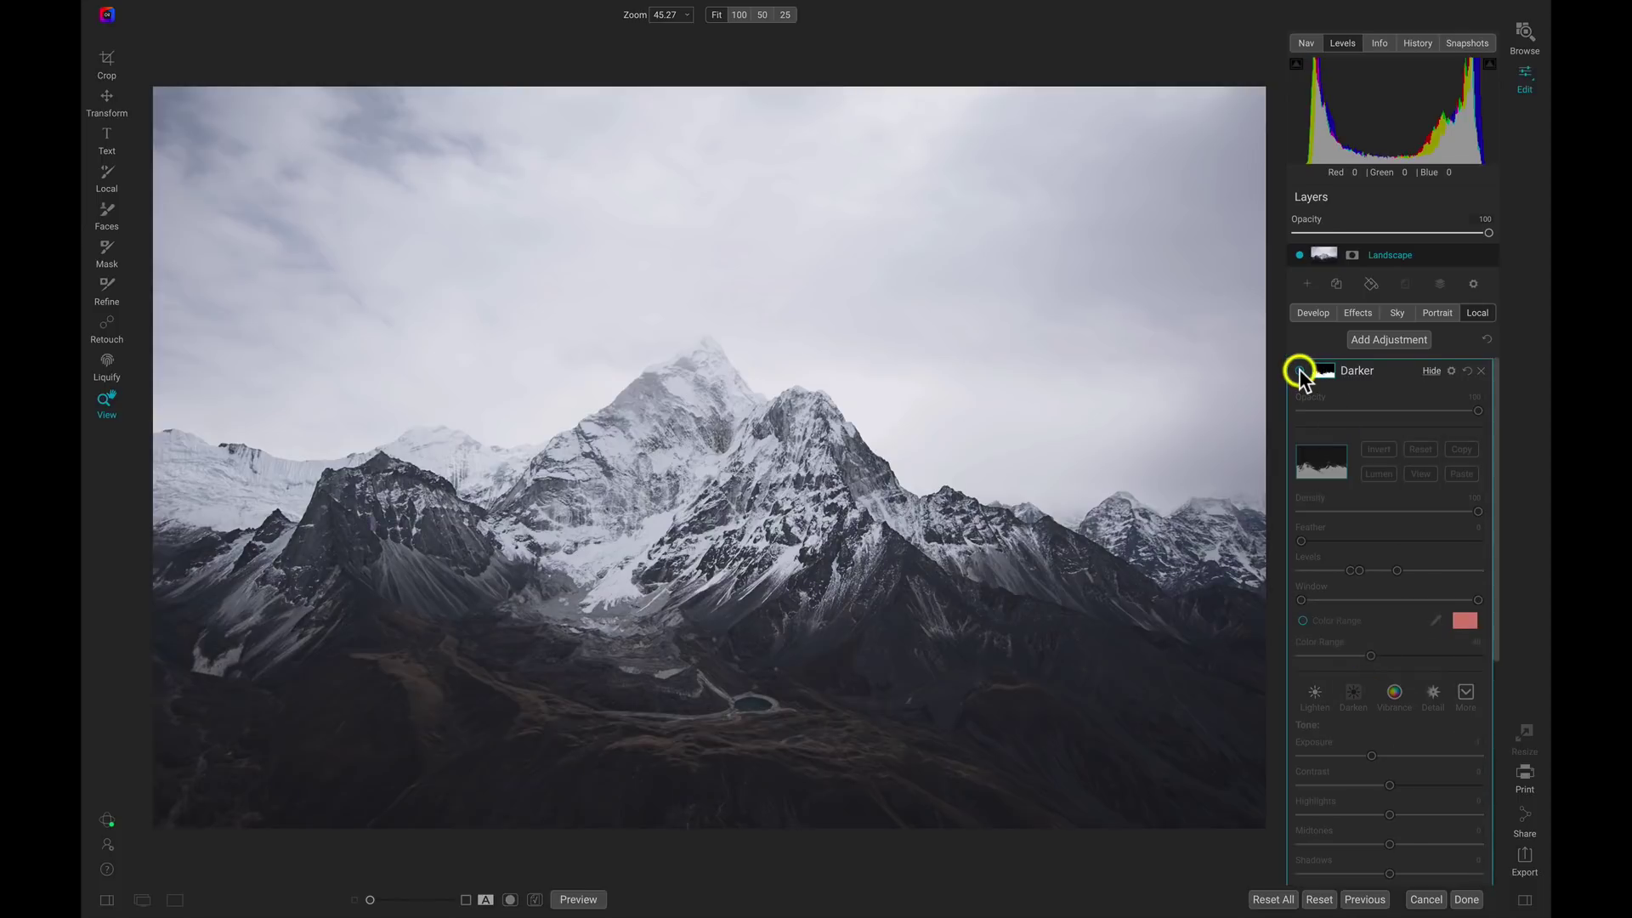
left_click(1299, 371)
left_click(1299, 370)
left_click(1299, 371)
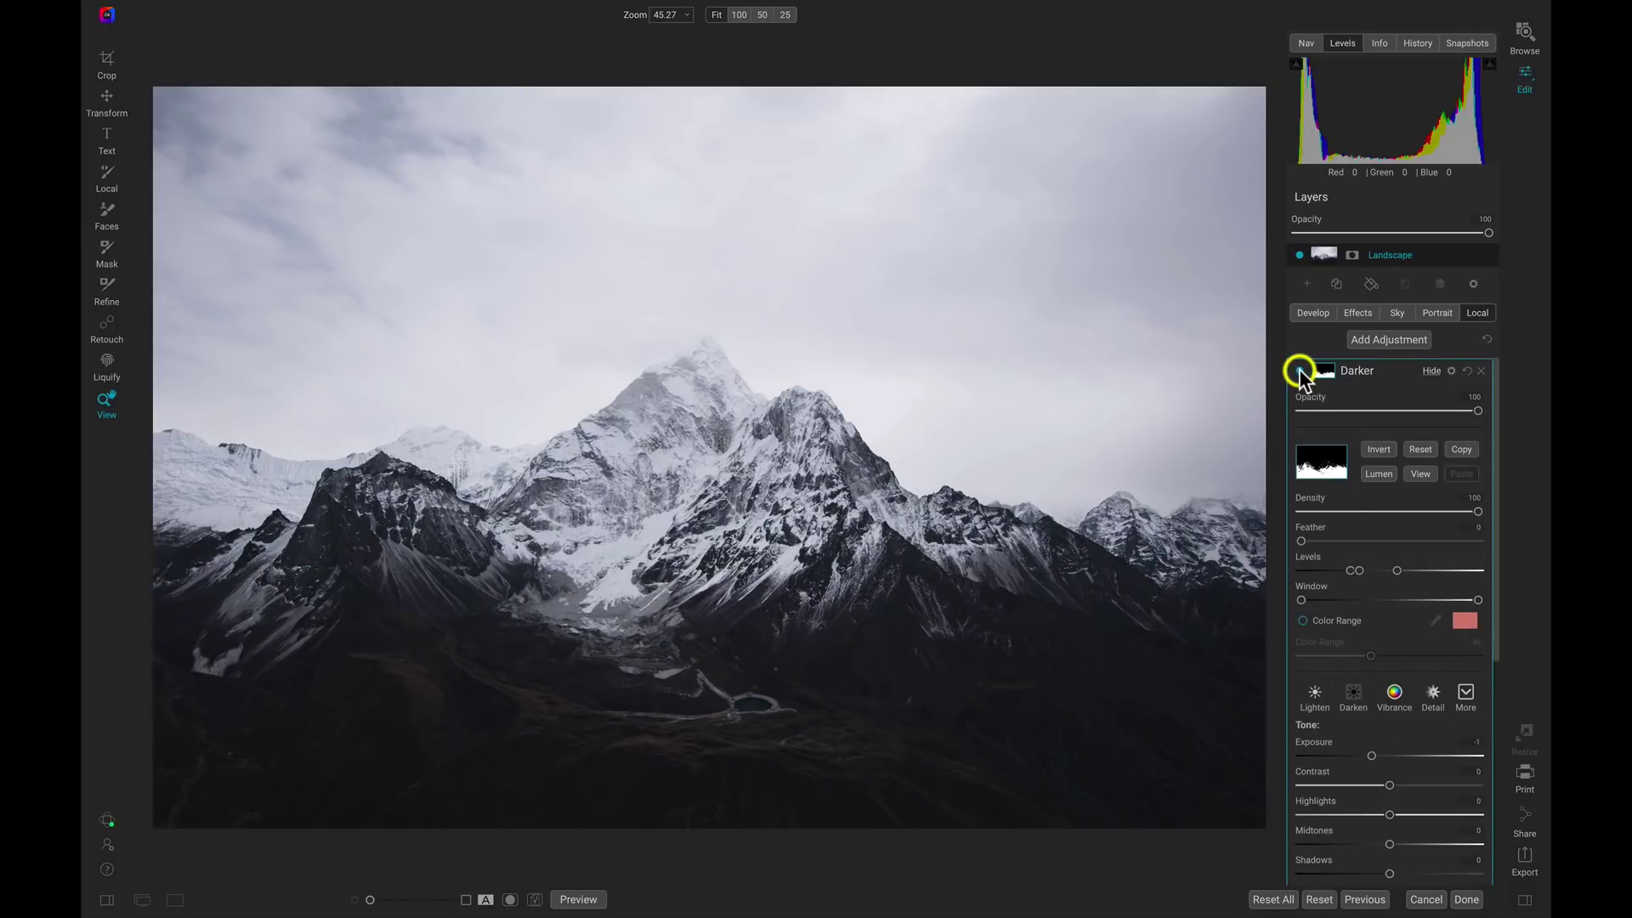
Step: Reset the Darker adjustment's exposure to 0 and apply the Contrast style with Contrast reduced to 38
scroll(1355, 547, "down", 5)
double_click(1314, 584)
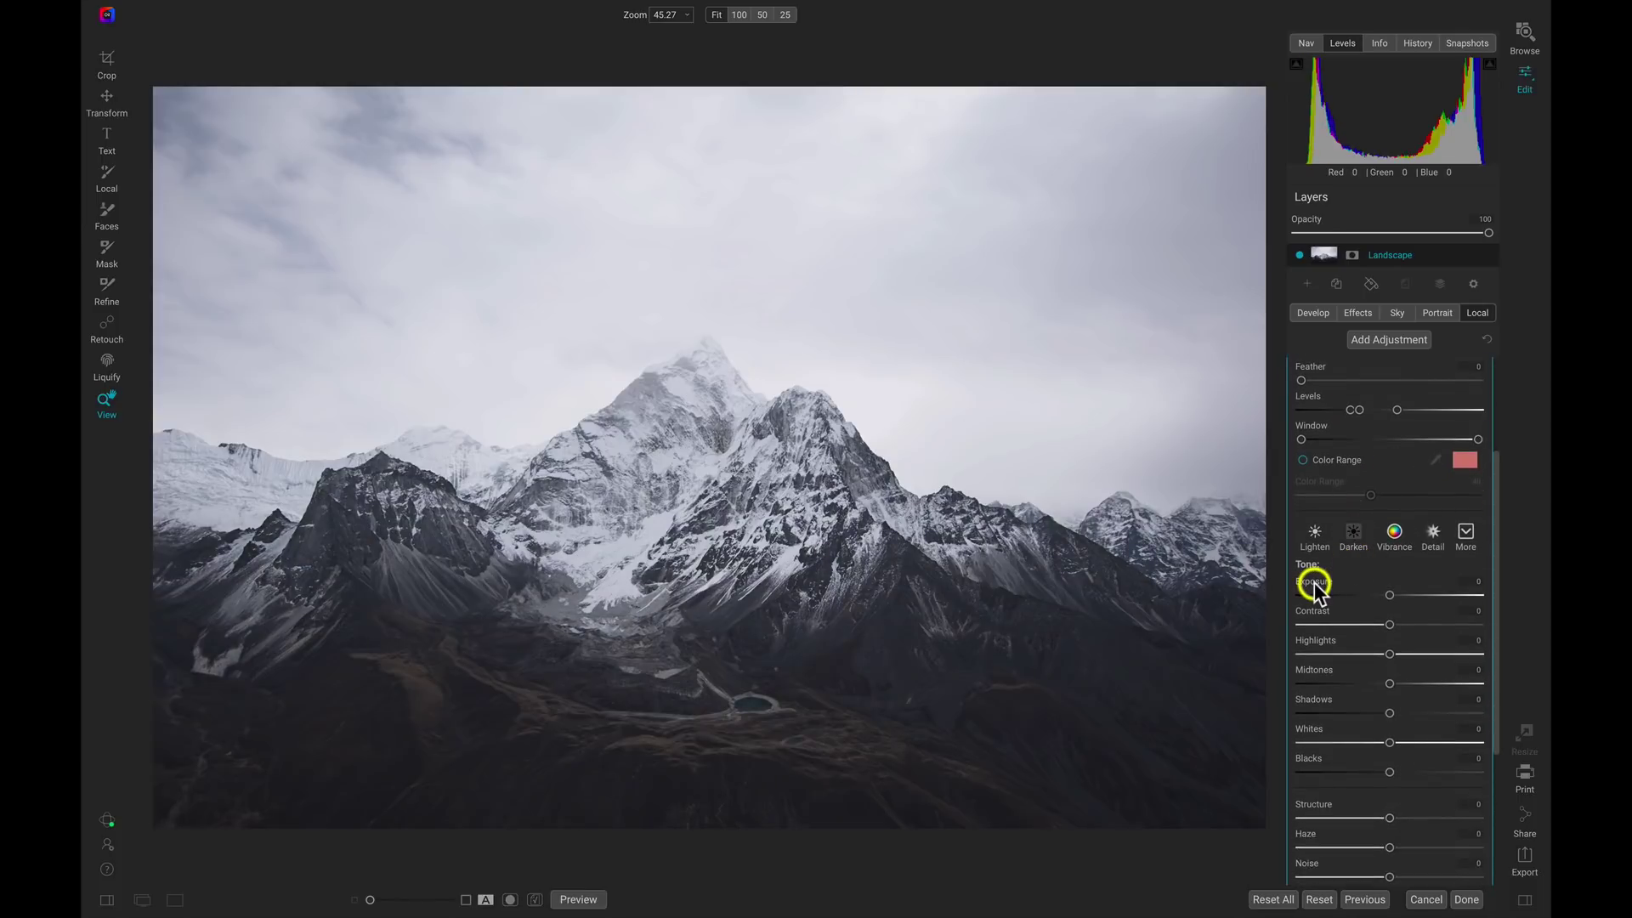
left_click(1464, 535)
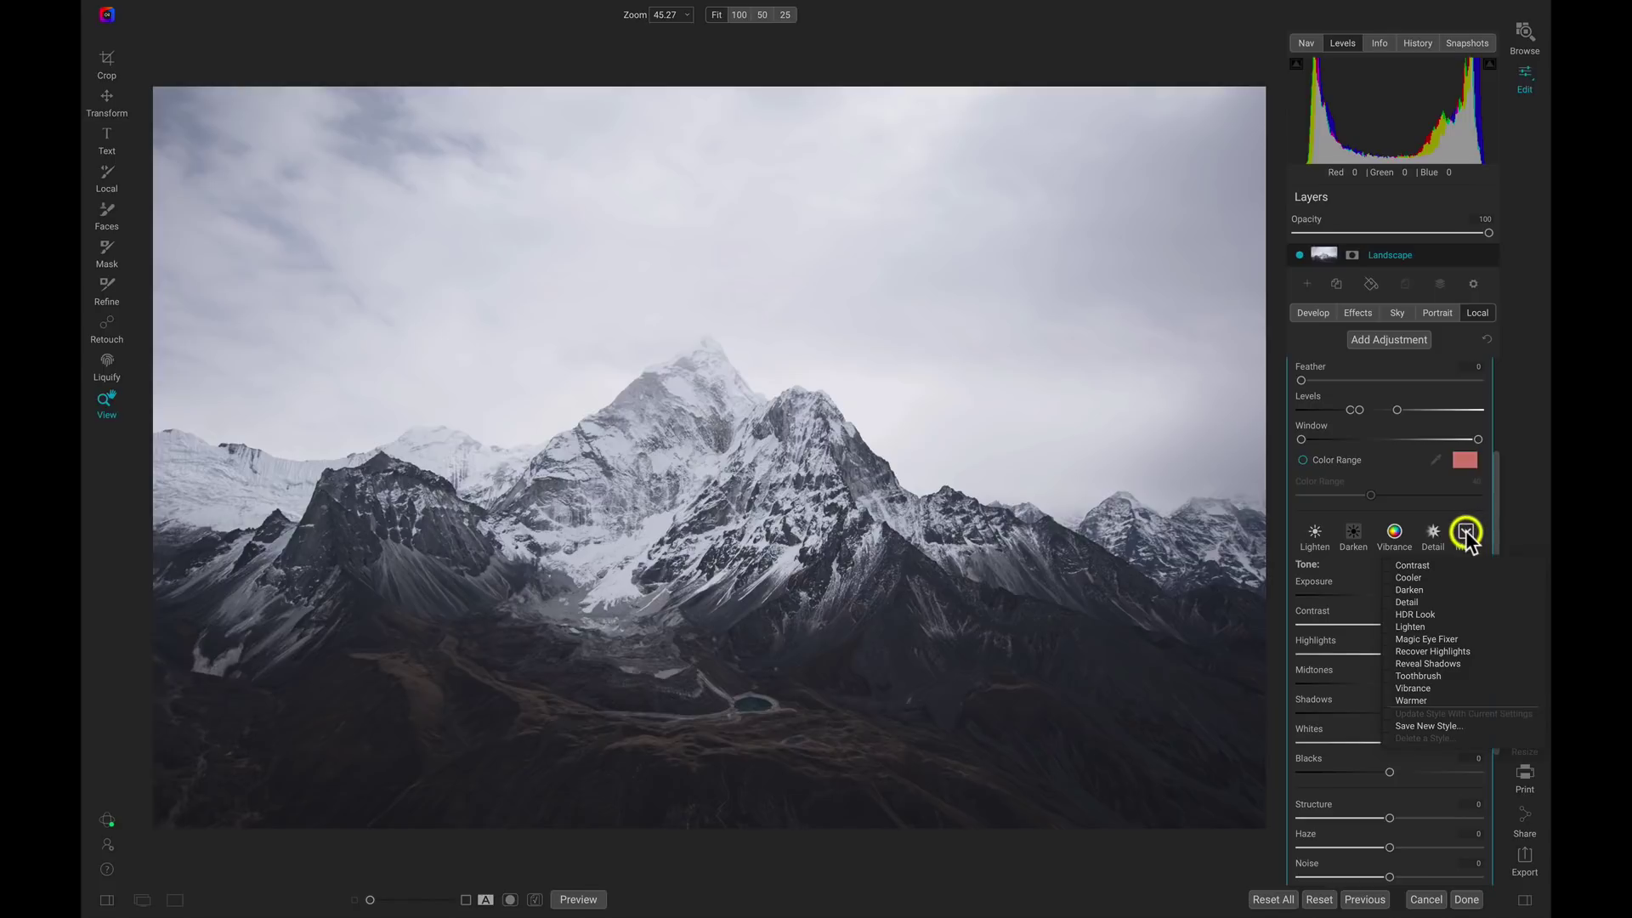
left_click(1428, 569)
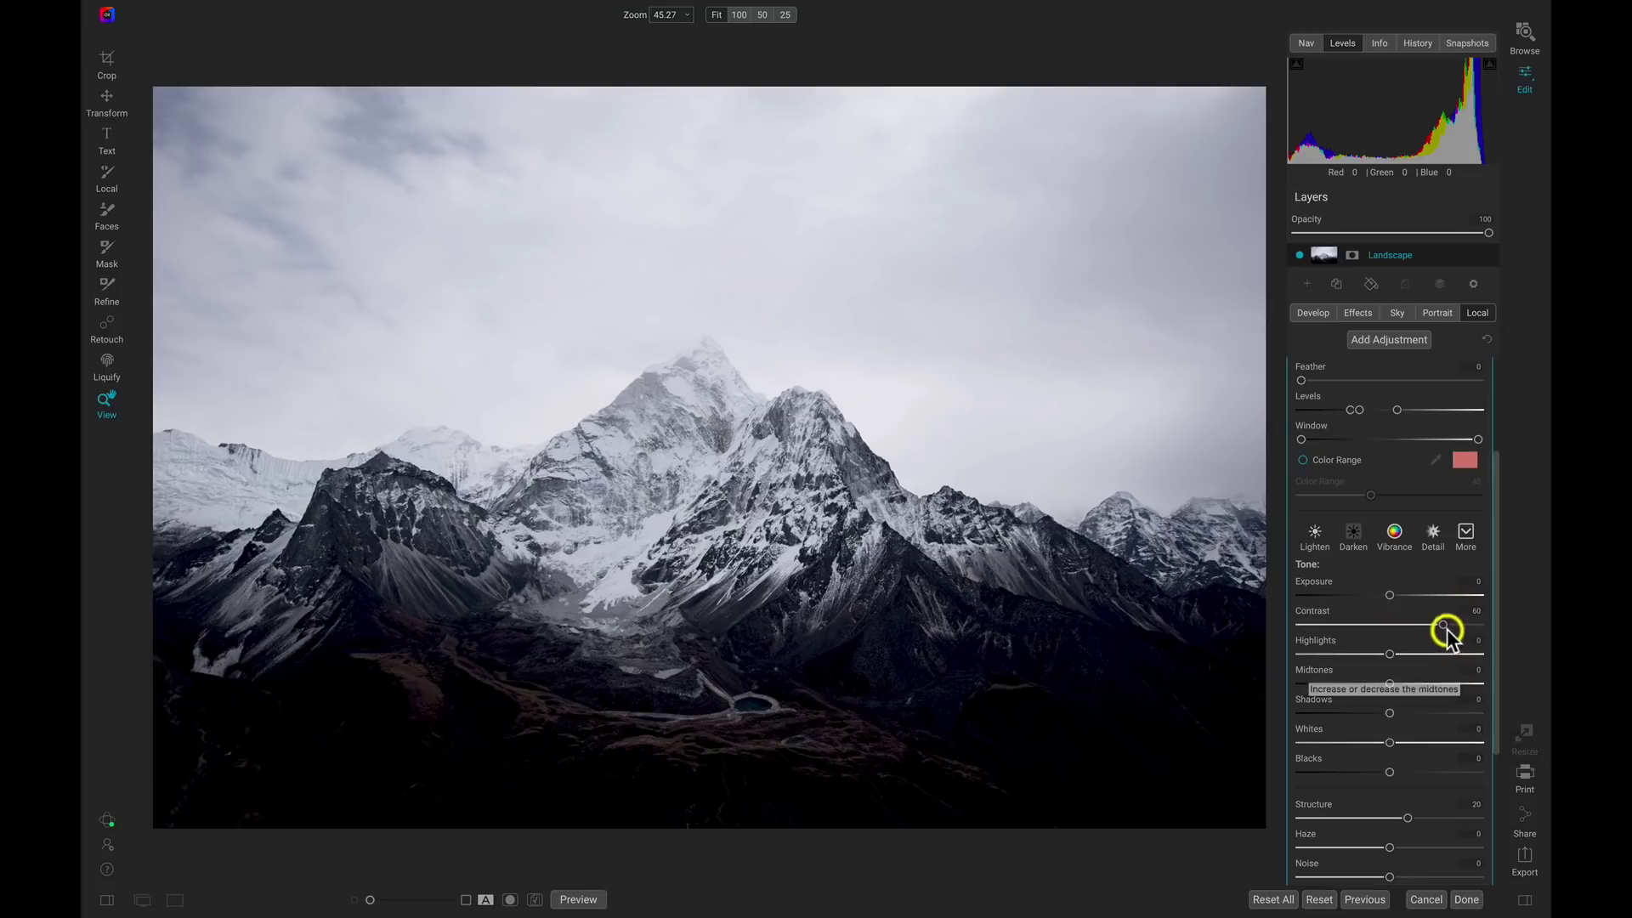
left_click_drag(1442, 627, 1422, 631)
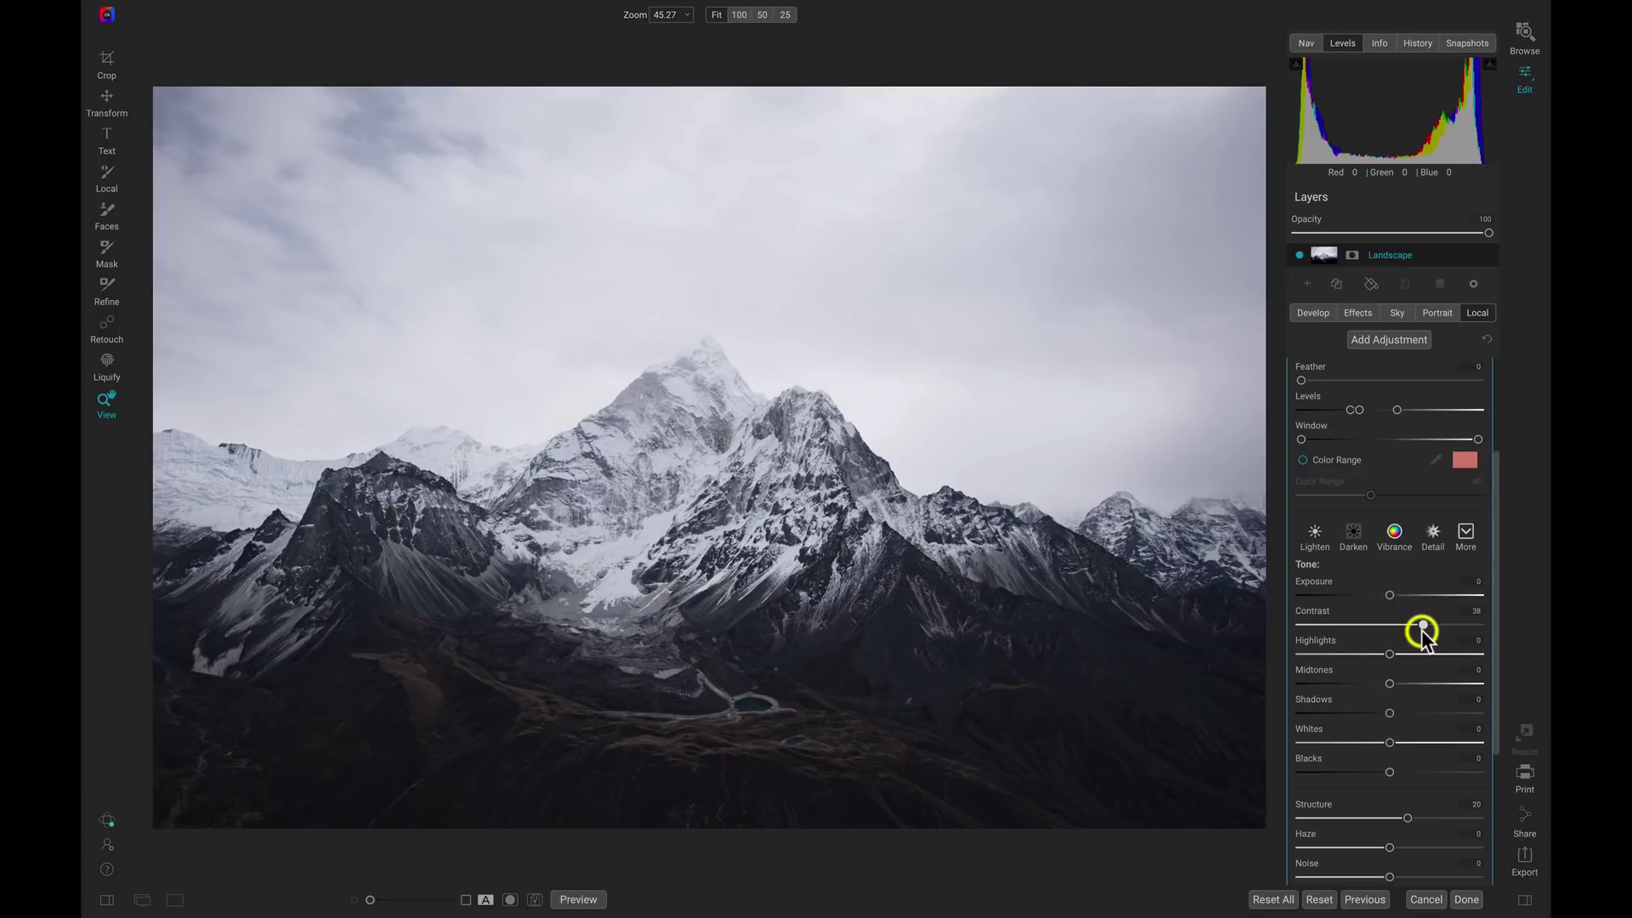
Step: Set the Darker adjustment's Structure to 75
scroll(1411, 685, "down", 5)
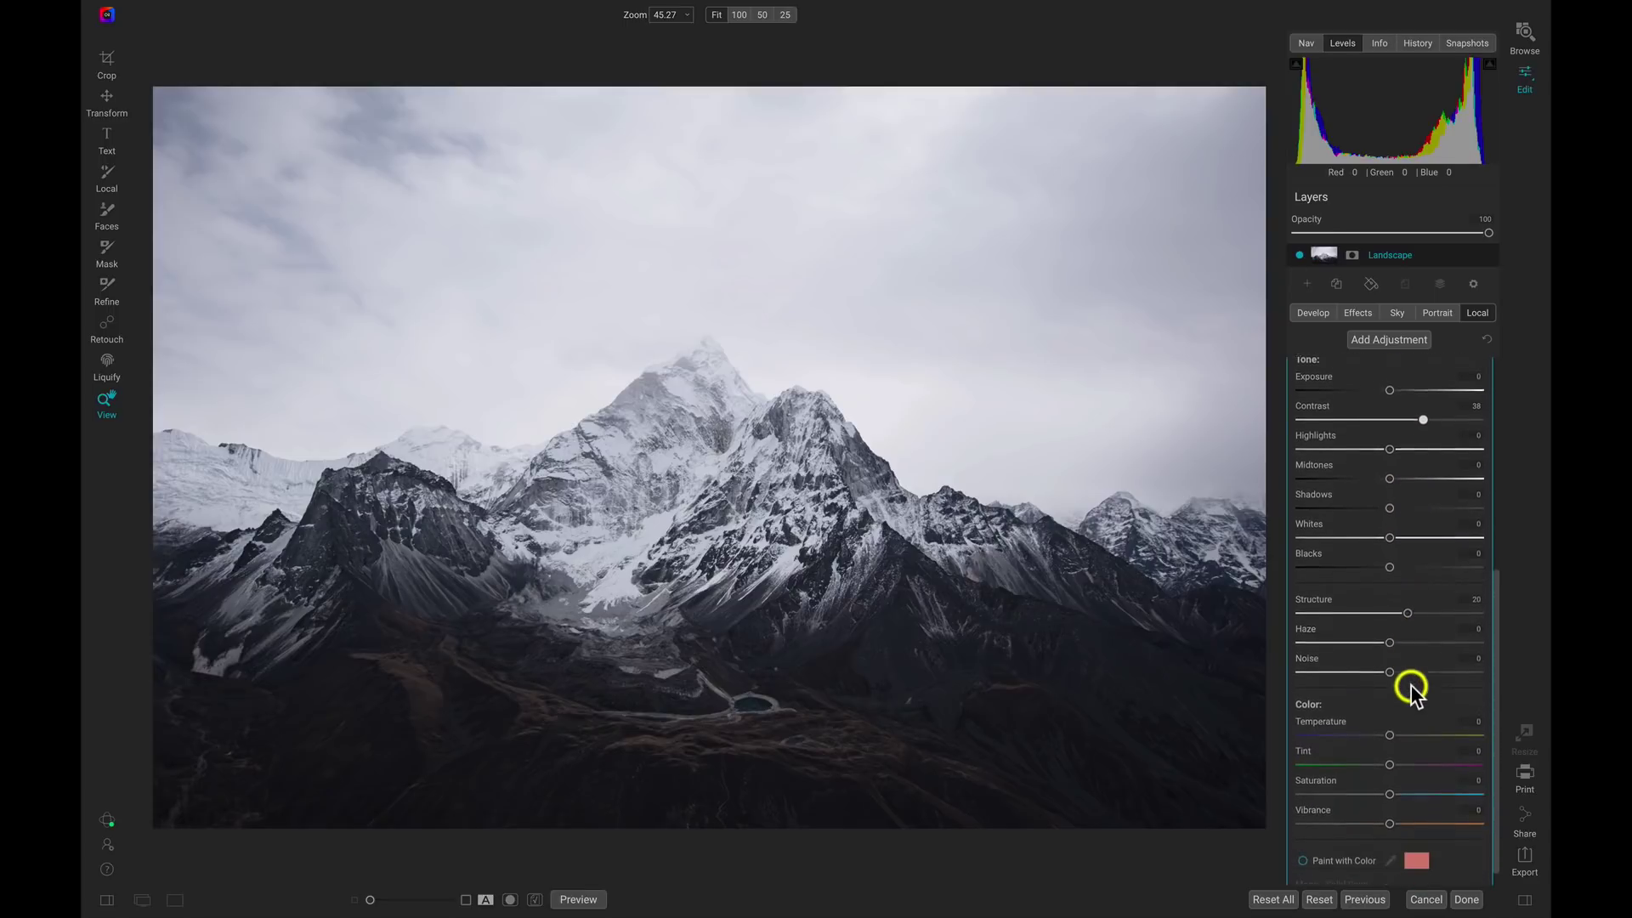
left_click(1409, 605)
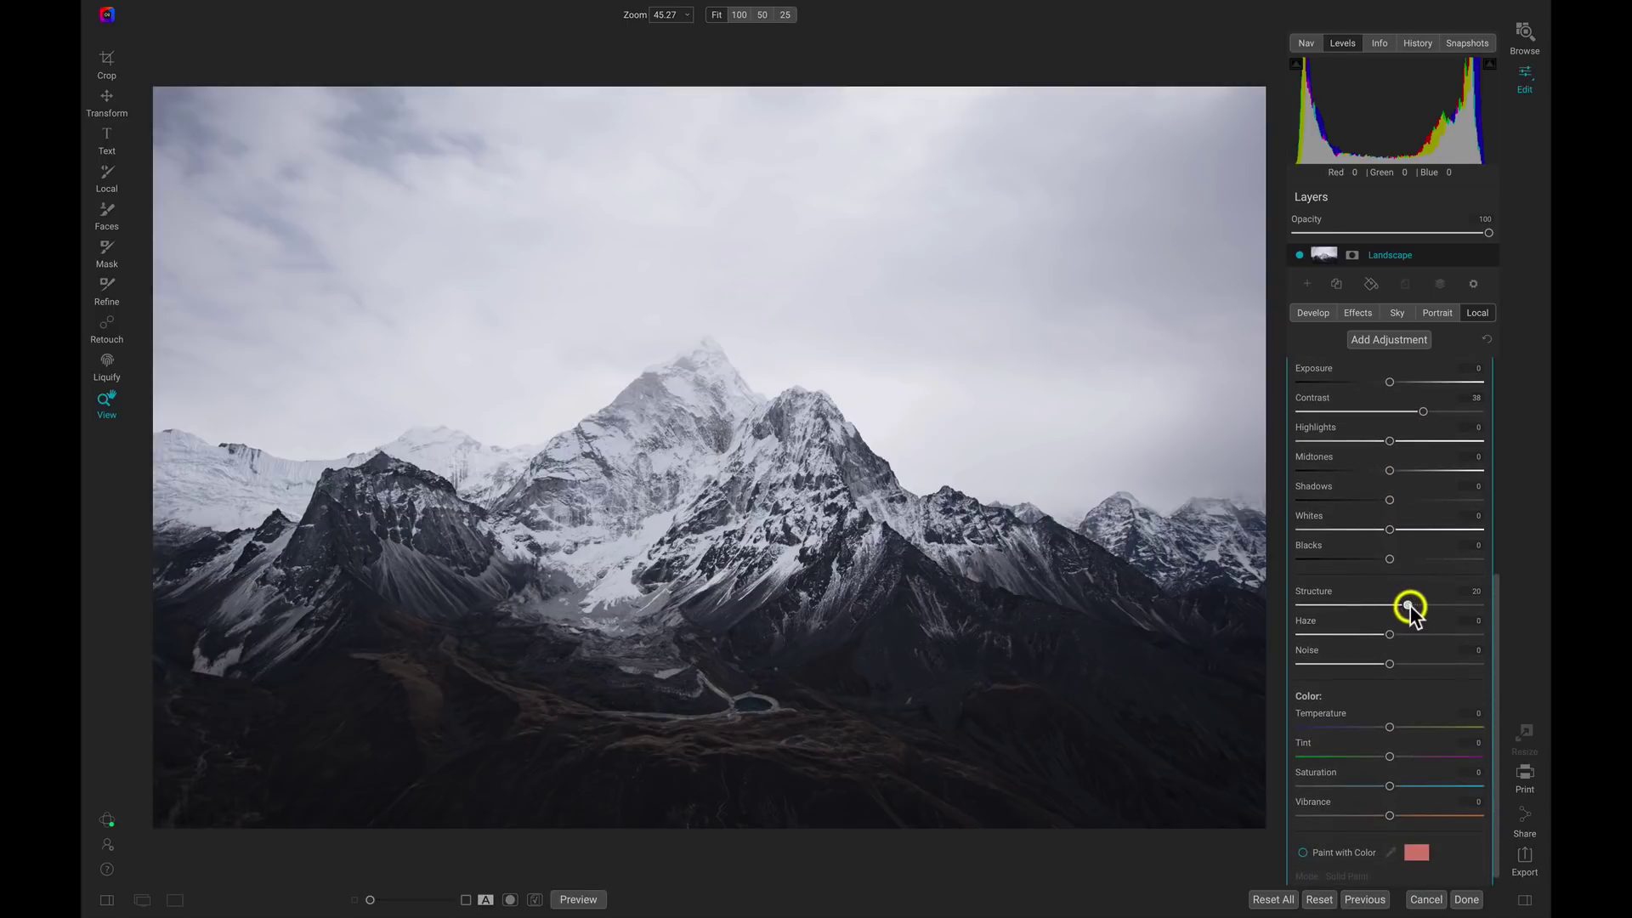
left_click_drag(1440, 606, 1456, 605)
Step: Warm the Darker adjustment's color temperature slightly and increase its Vibrance moderately
left_click_drag(1390, 726, 1389, 726)
scroll(1407, 705, "down", 1)
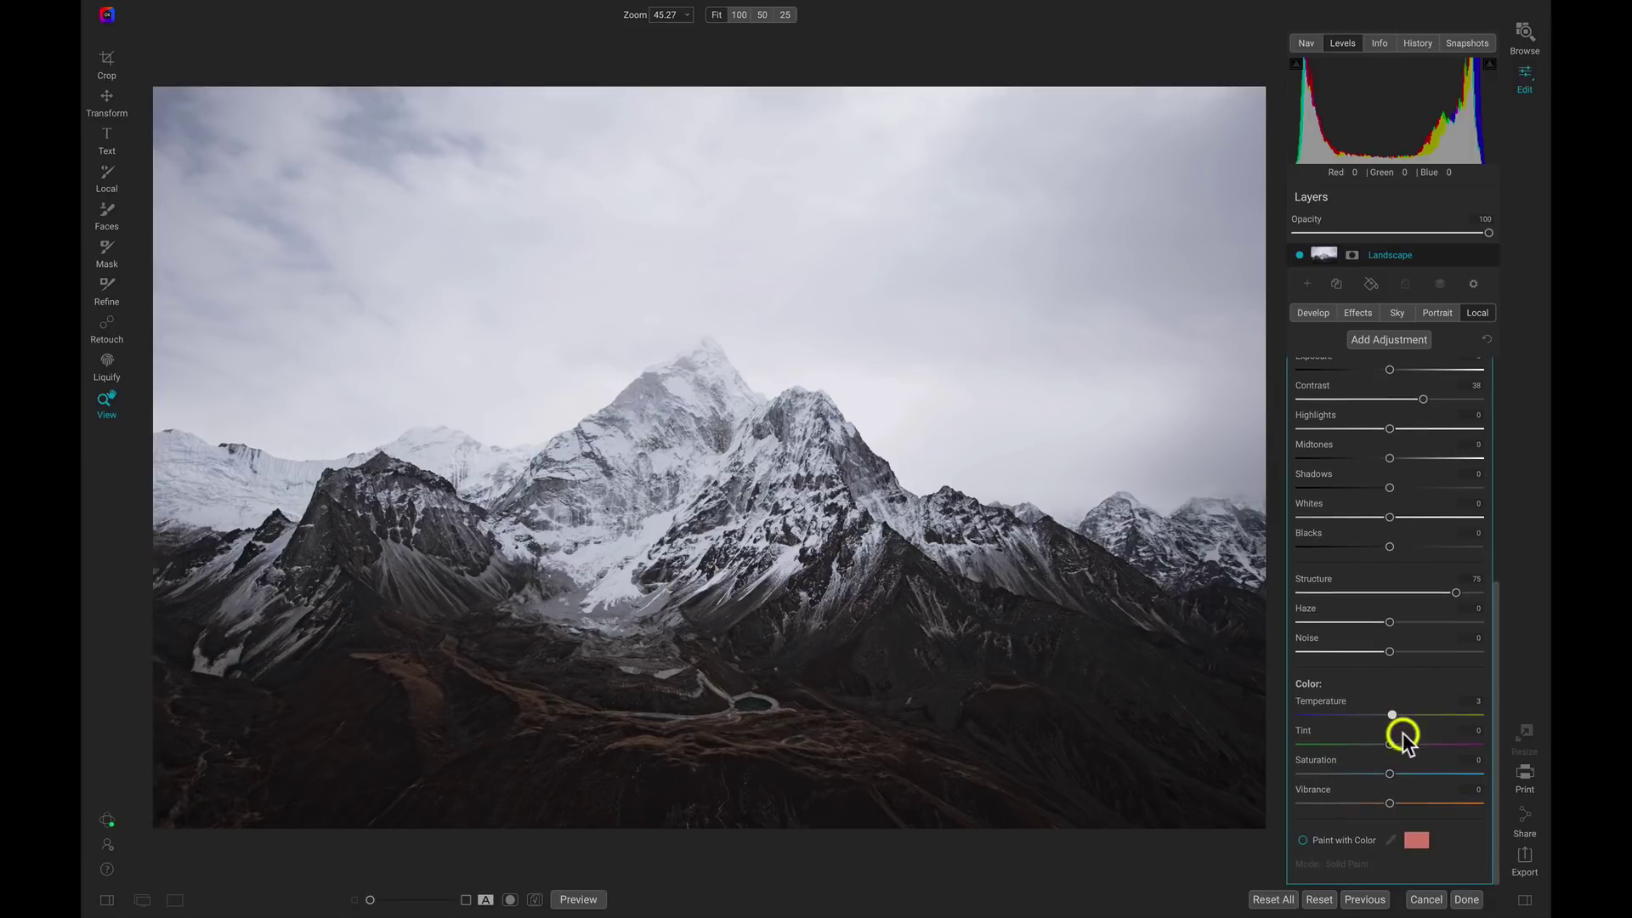
left_click(1391, 804)
mouse_move(1437, 802)
left_mouse_down()
mouse_move(1403, 804)
mouse_move(1426, 804)
left_mouse_up()
Step: Compare the photo with and without the Darker adjustment's contrast, structure and color changes
scroll(1414, 676, "up", 10)
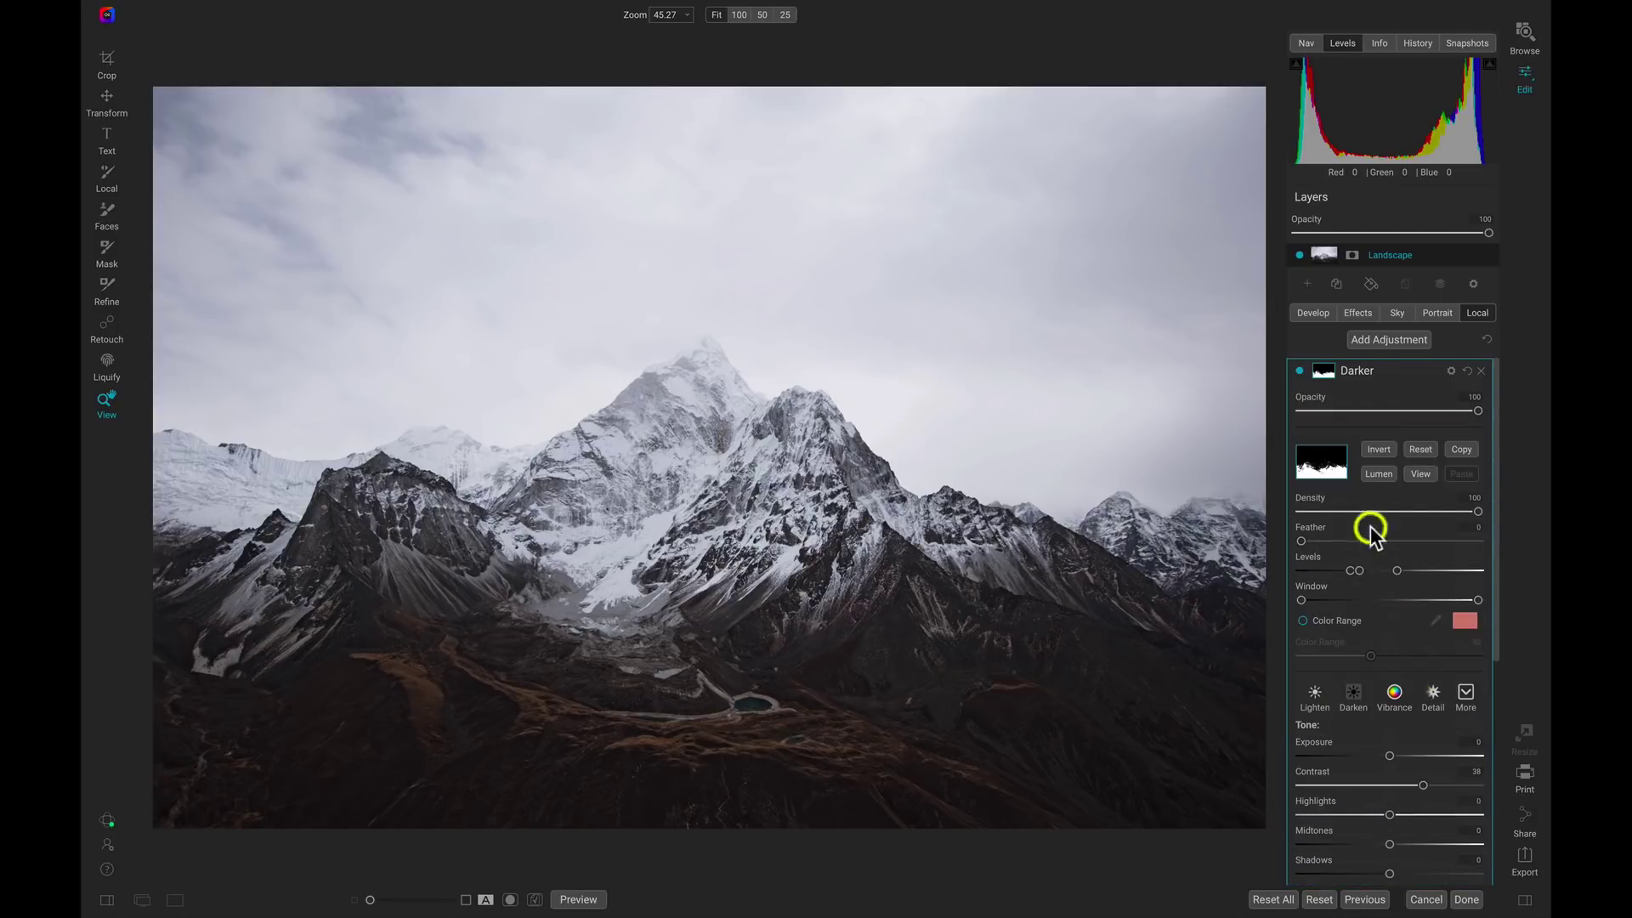
left_click(1299, 369)
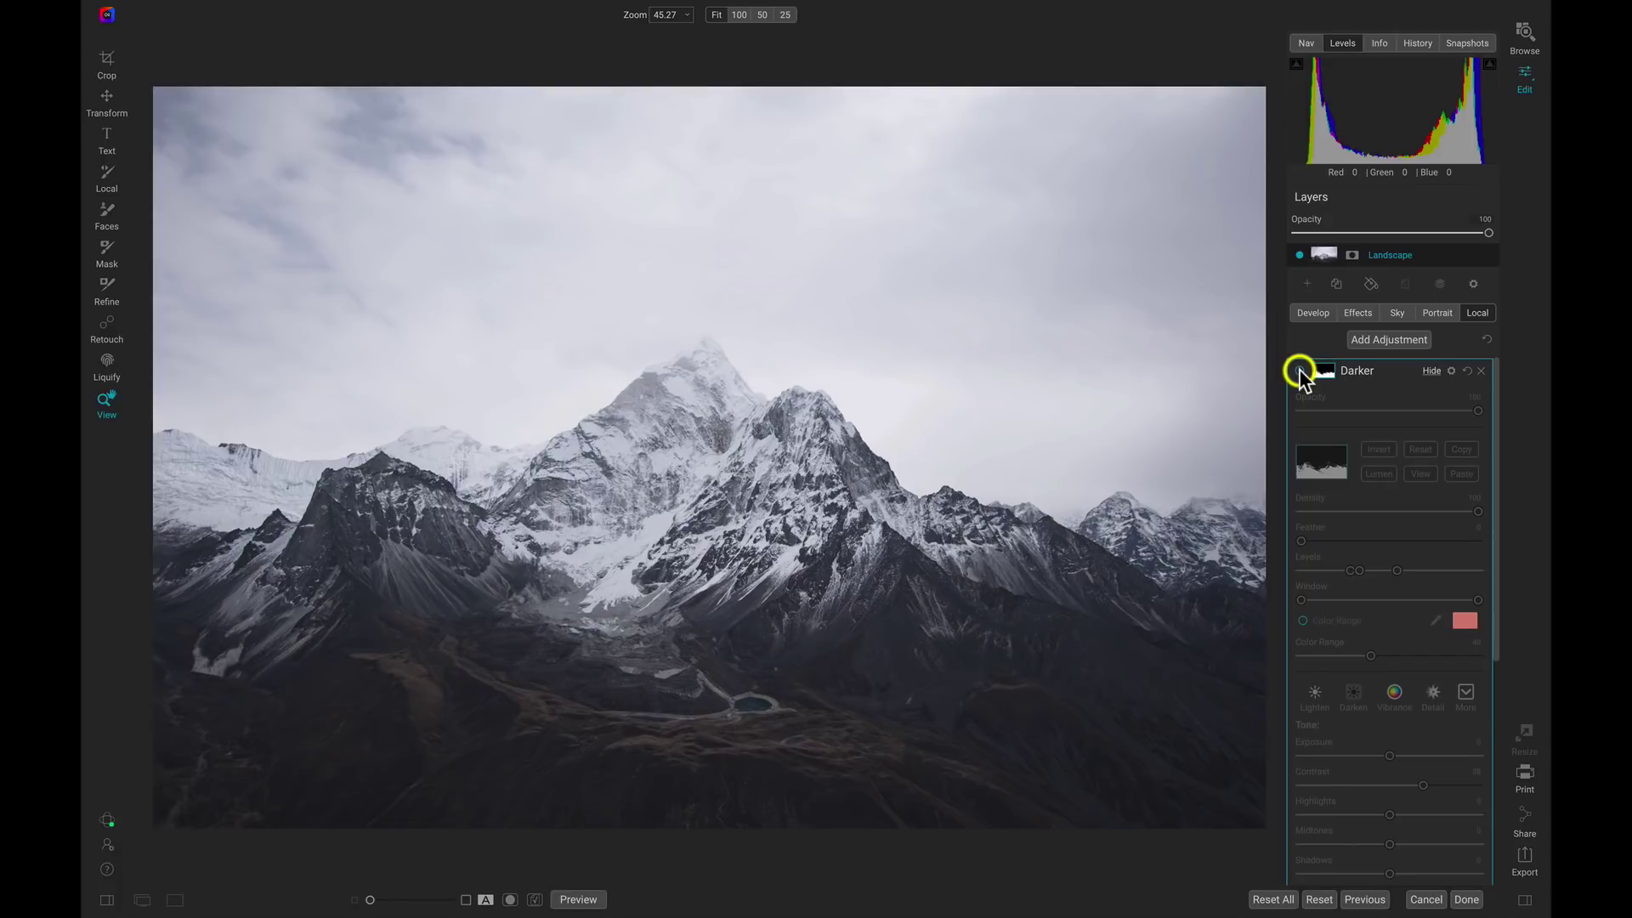
left_click(1299, 371)
left_click(1299, 371)
left_click(1299, 371)
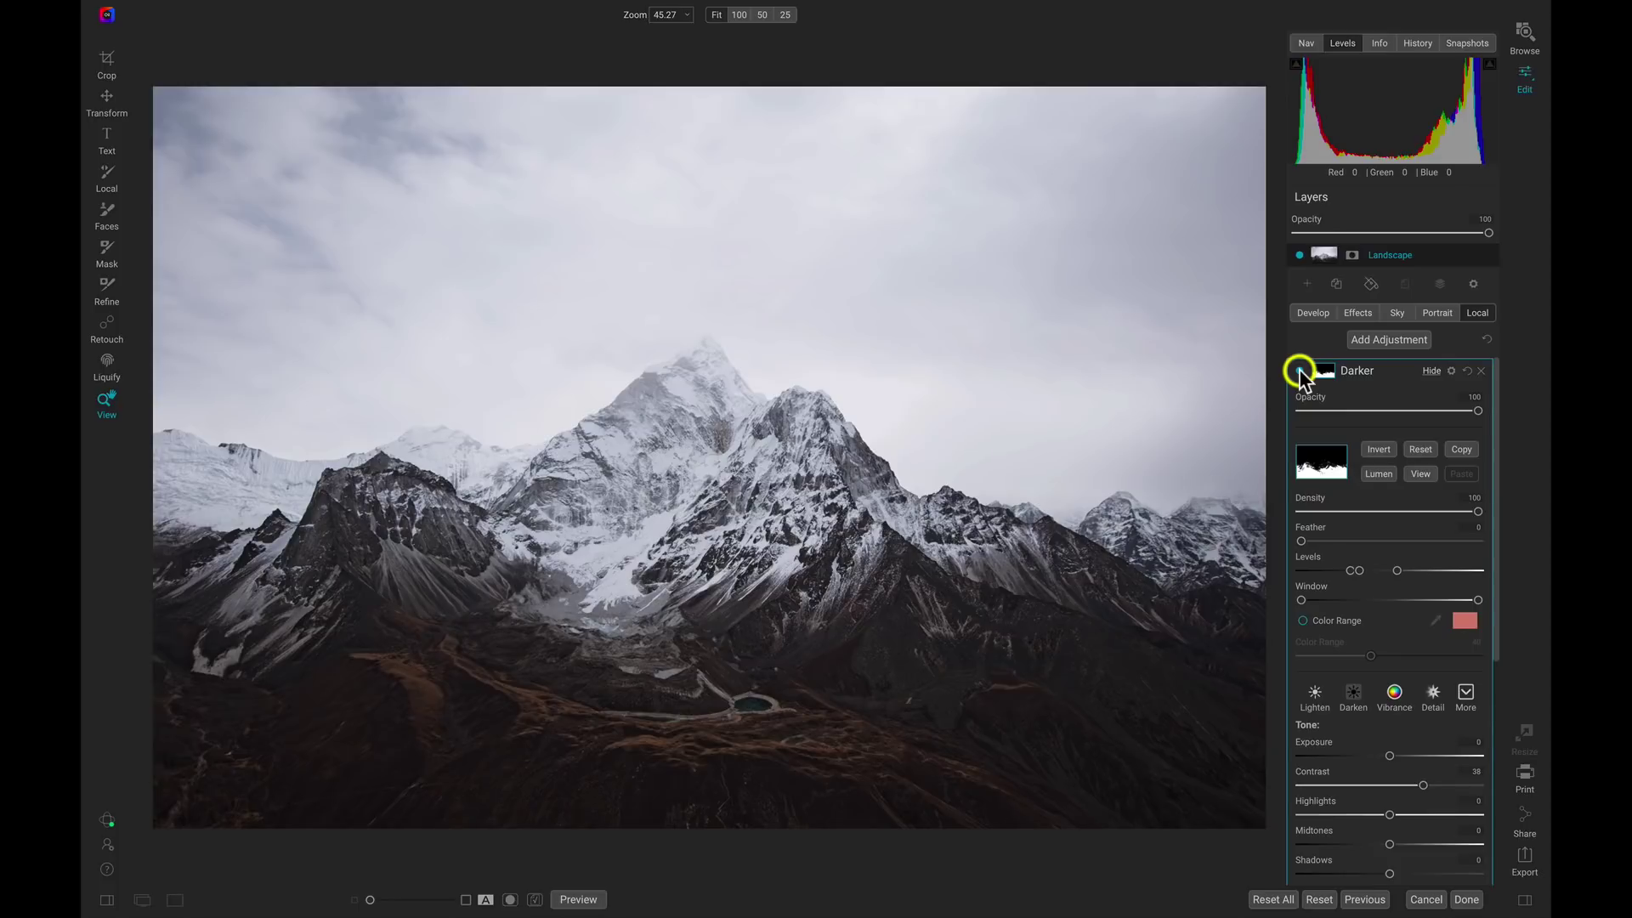
Step: Add a second local adjustment and name it Brighter
left_click(1384, 340)
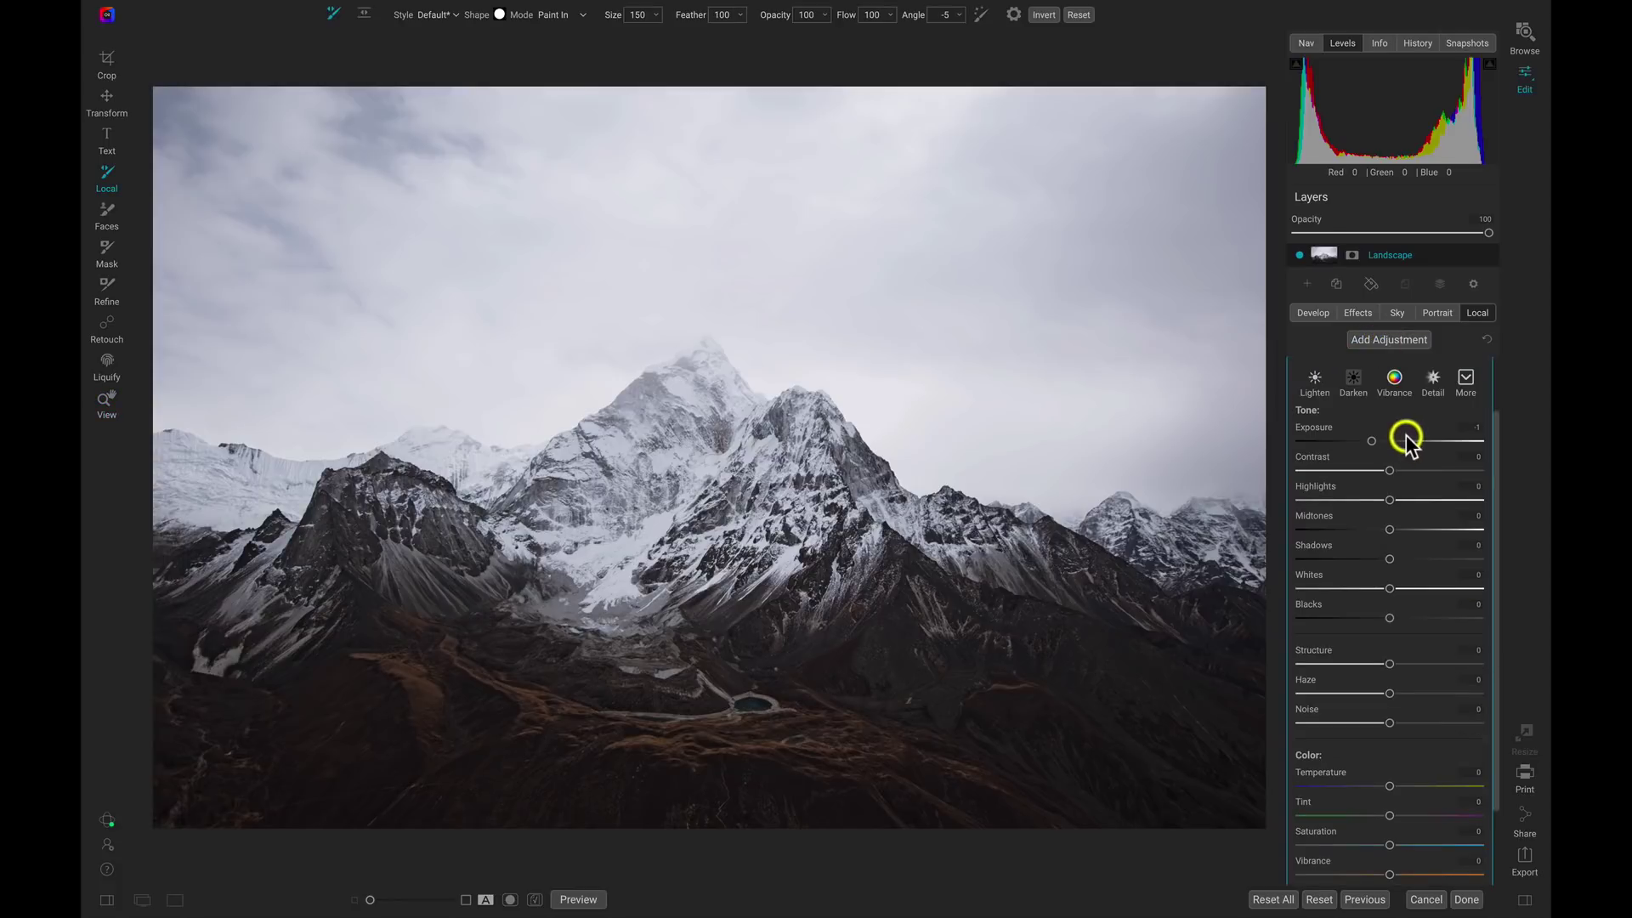
double_click(1385, 371)
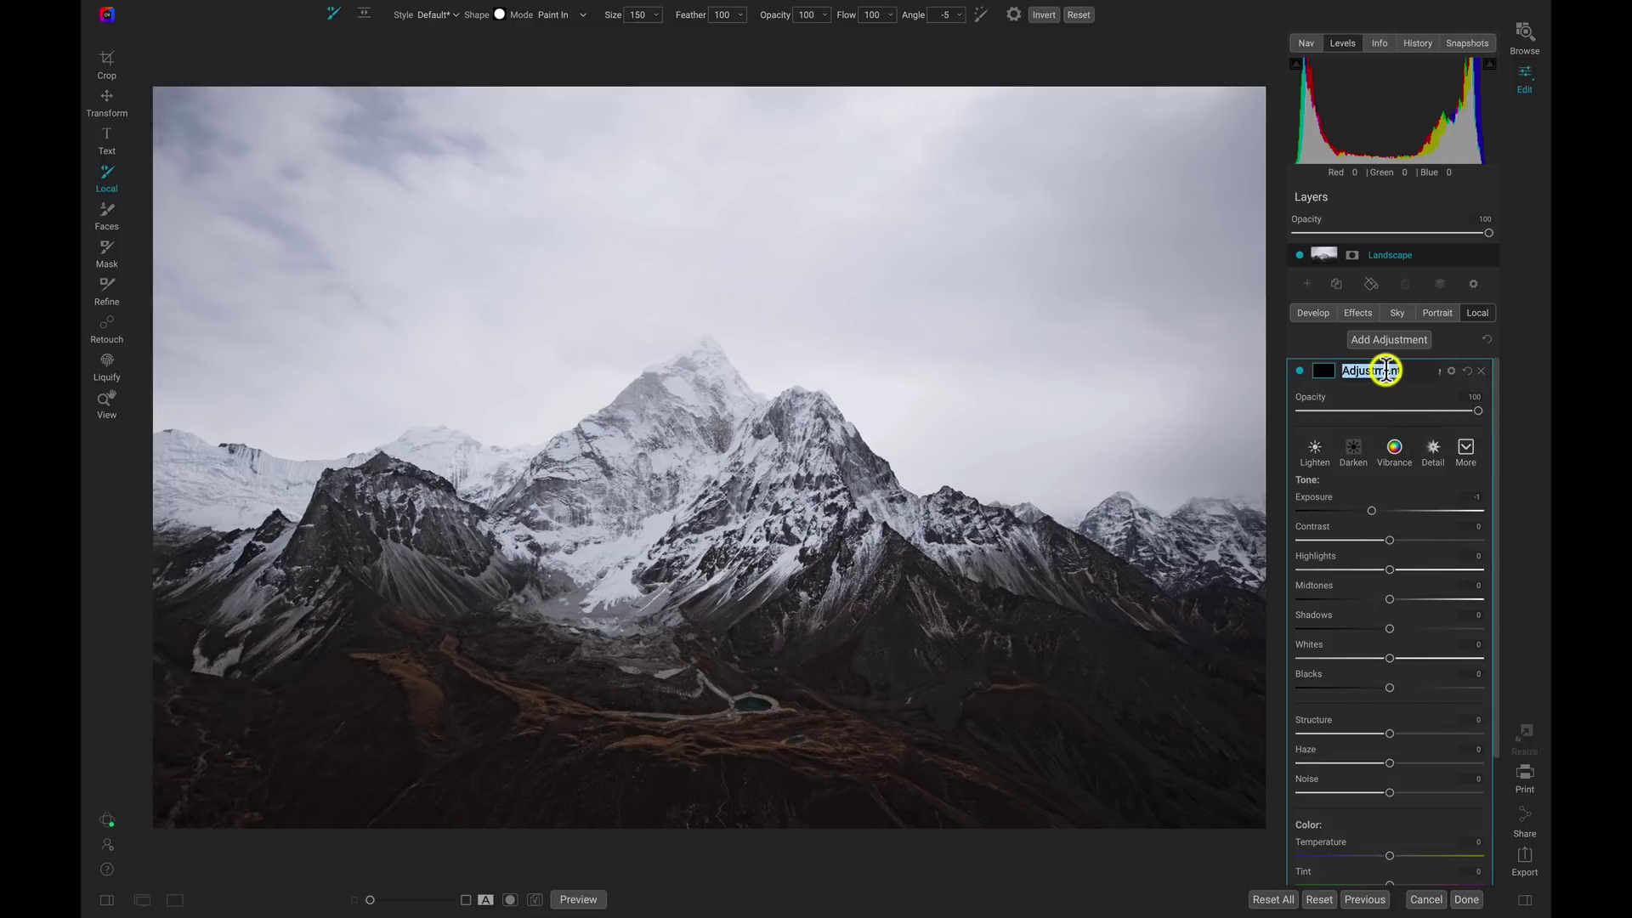
type("Brighter")
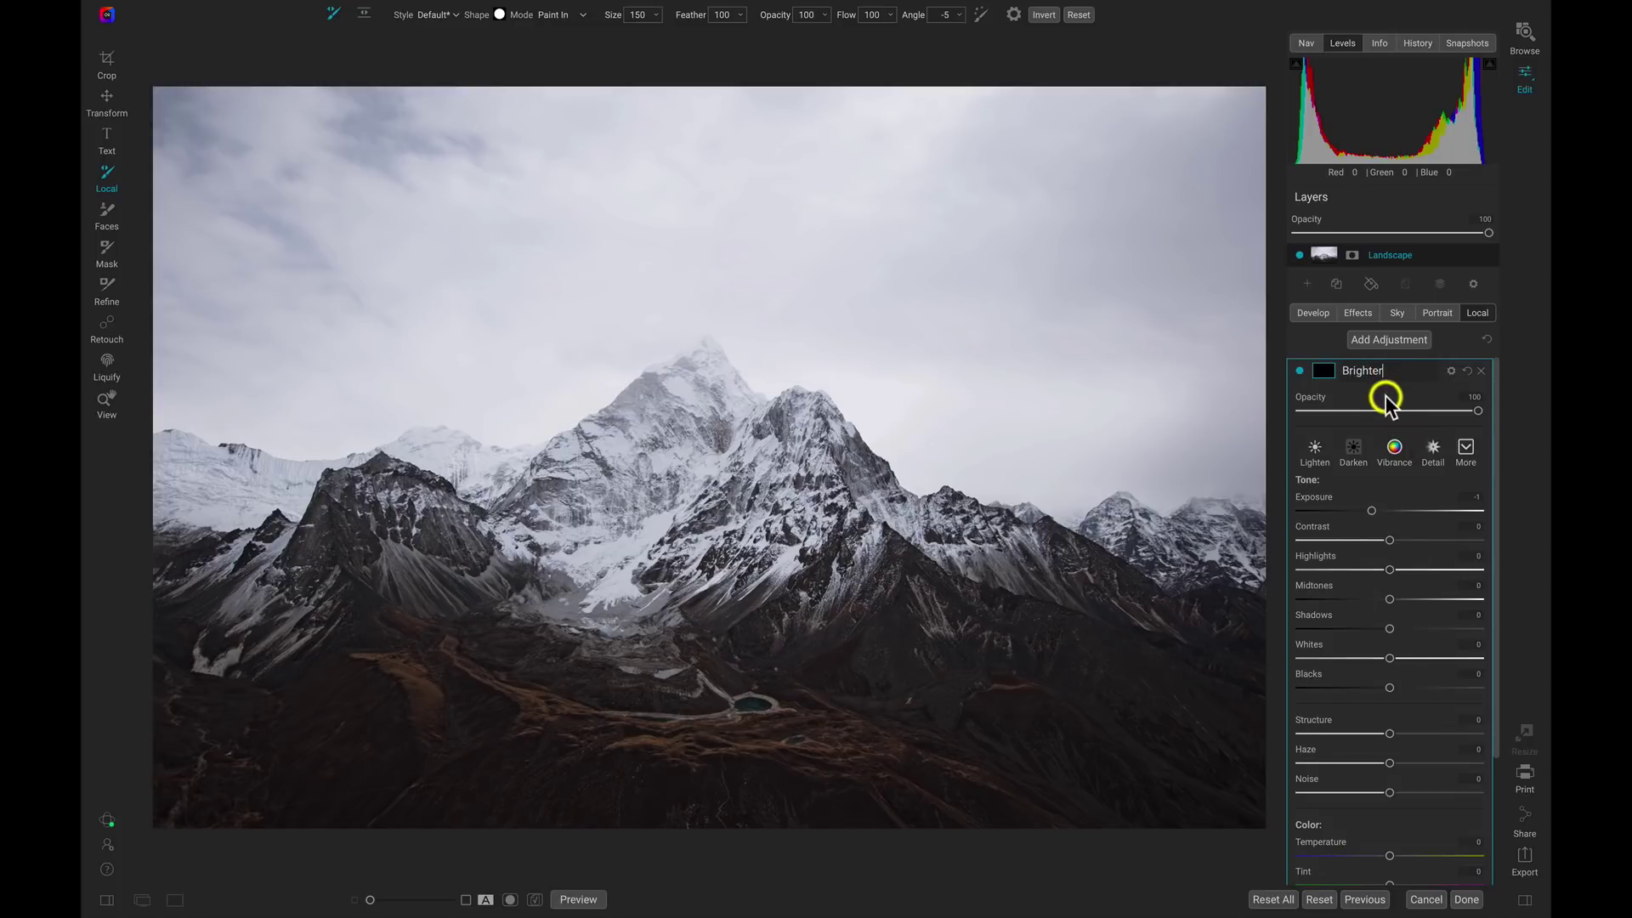
key("Return")
Step: Create a luminosity mask for the Brighter adjustment and display the mask over the photo
left_click(1322, 371)
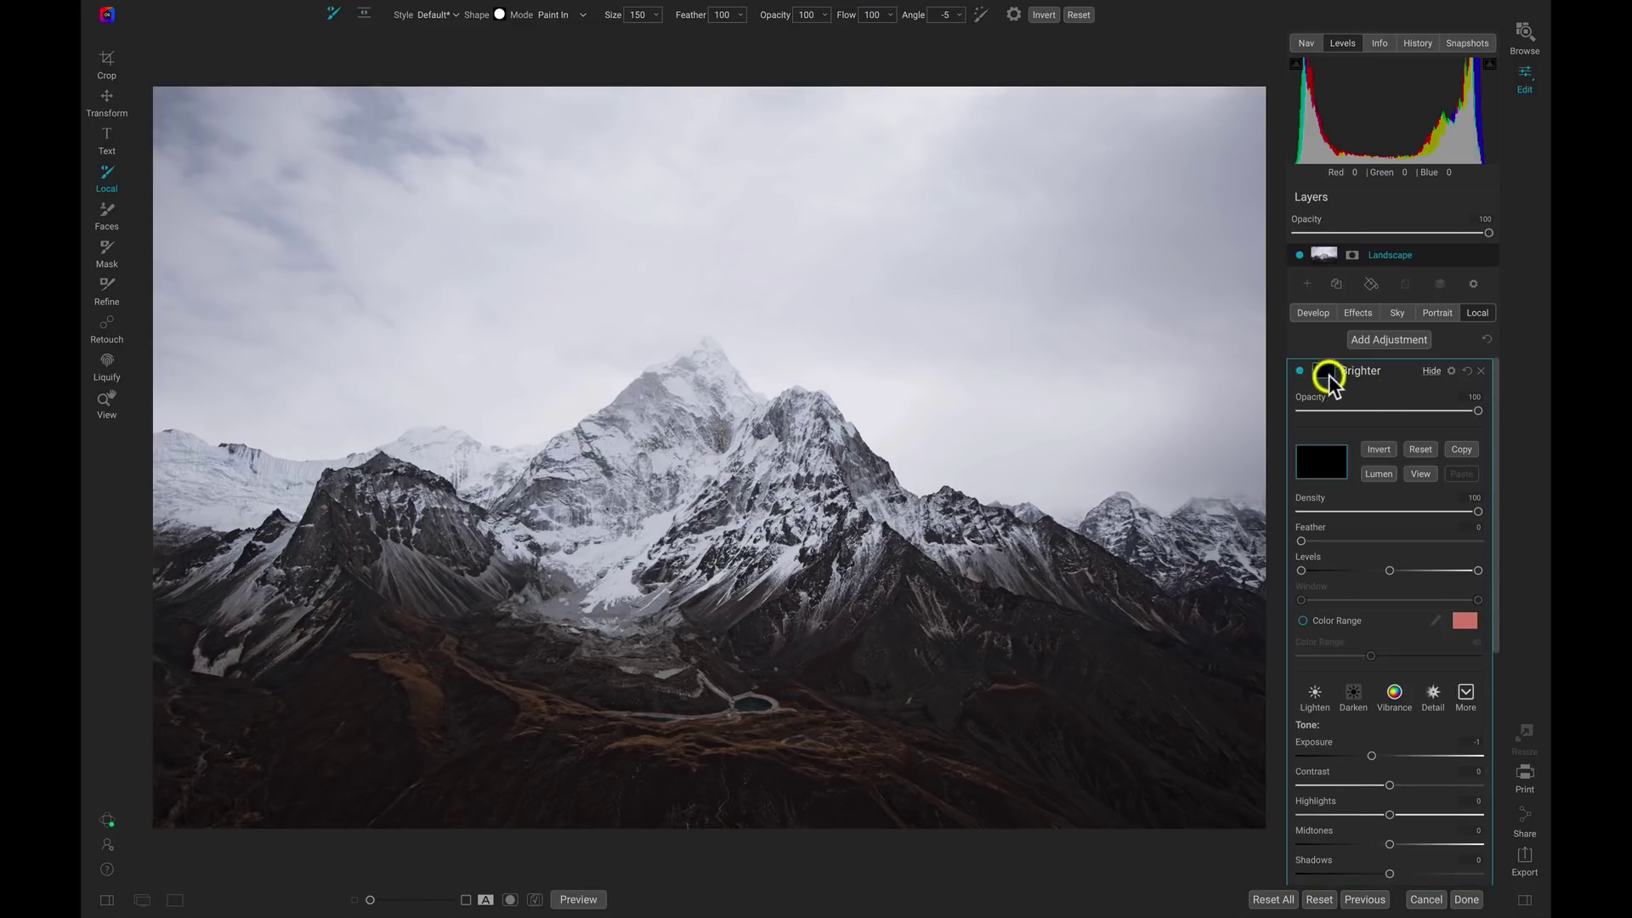
left_click(1384, 473)
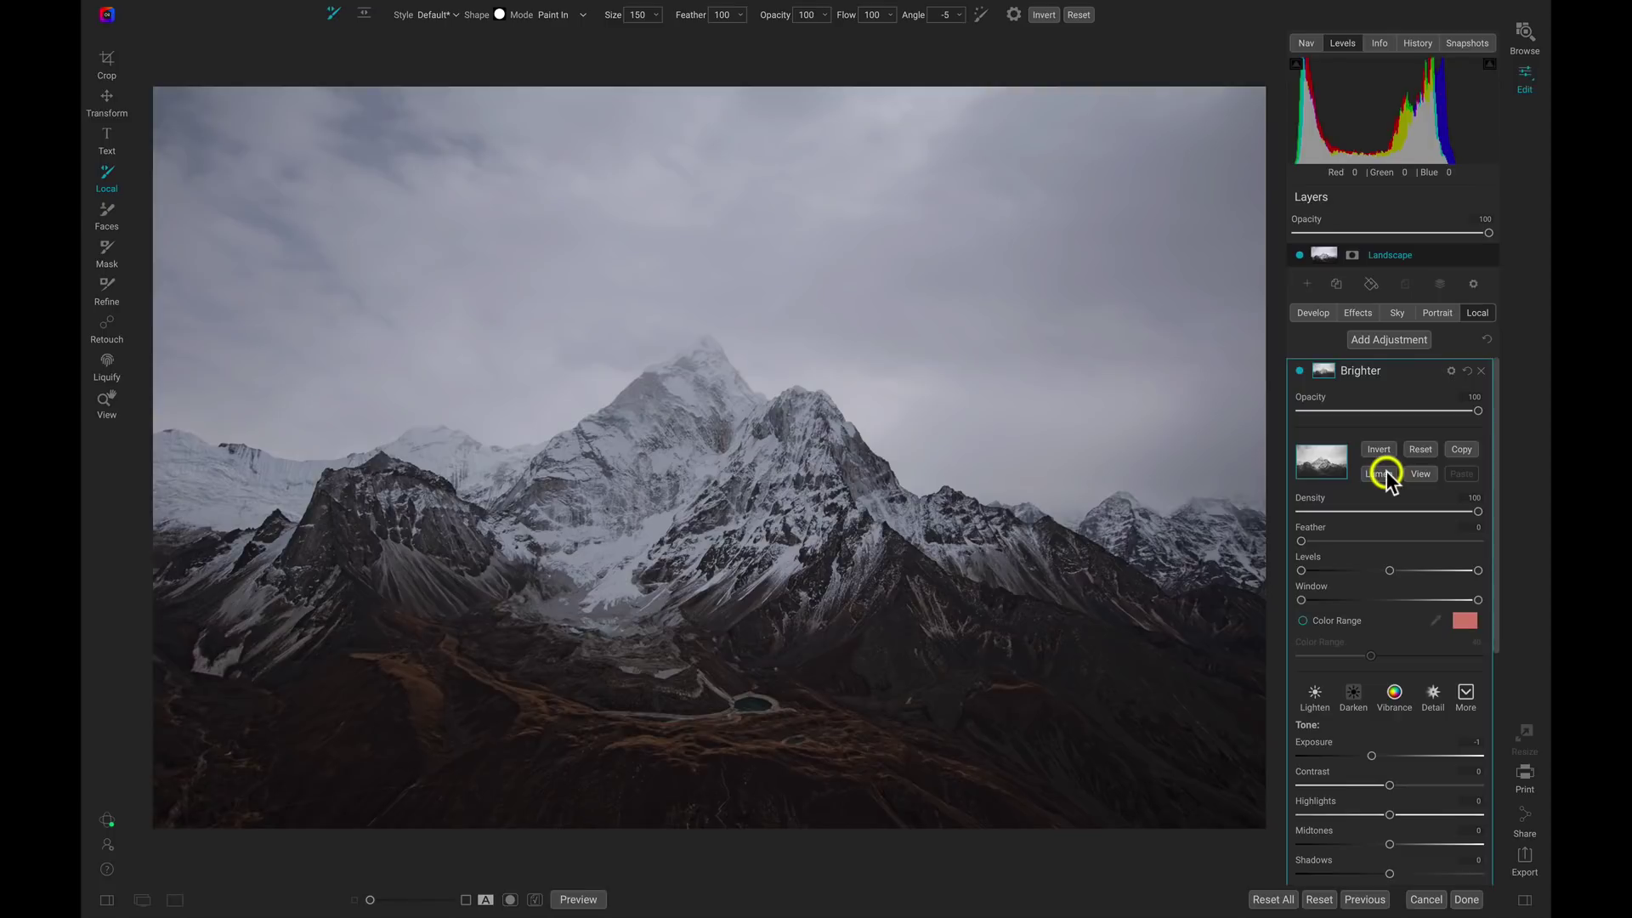
left_click(1422, 475)
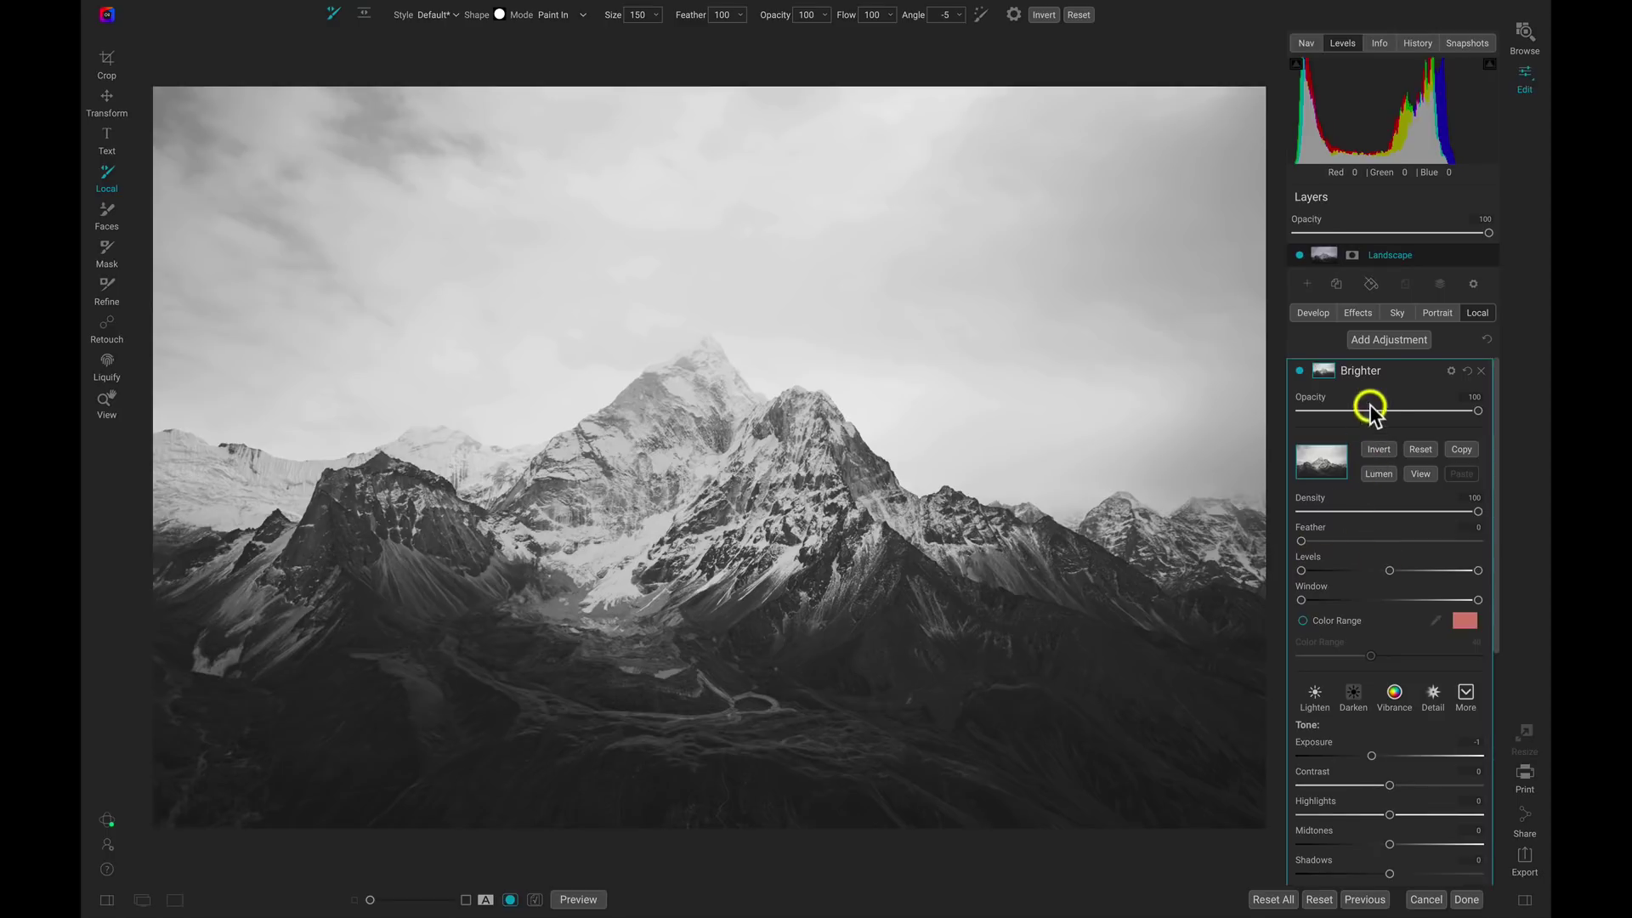
Step: Confine the Brighter mask to the highlights by raising its Levels black point and slightly lowering its white point, and return to the photo view
mouse_move(1370, 375)
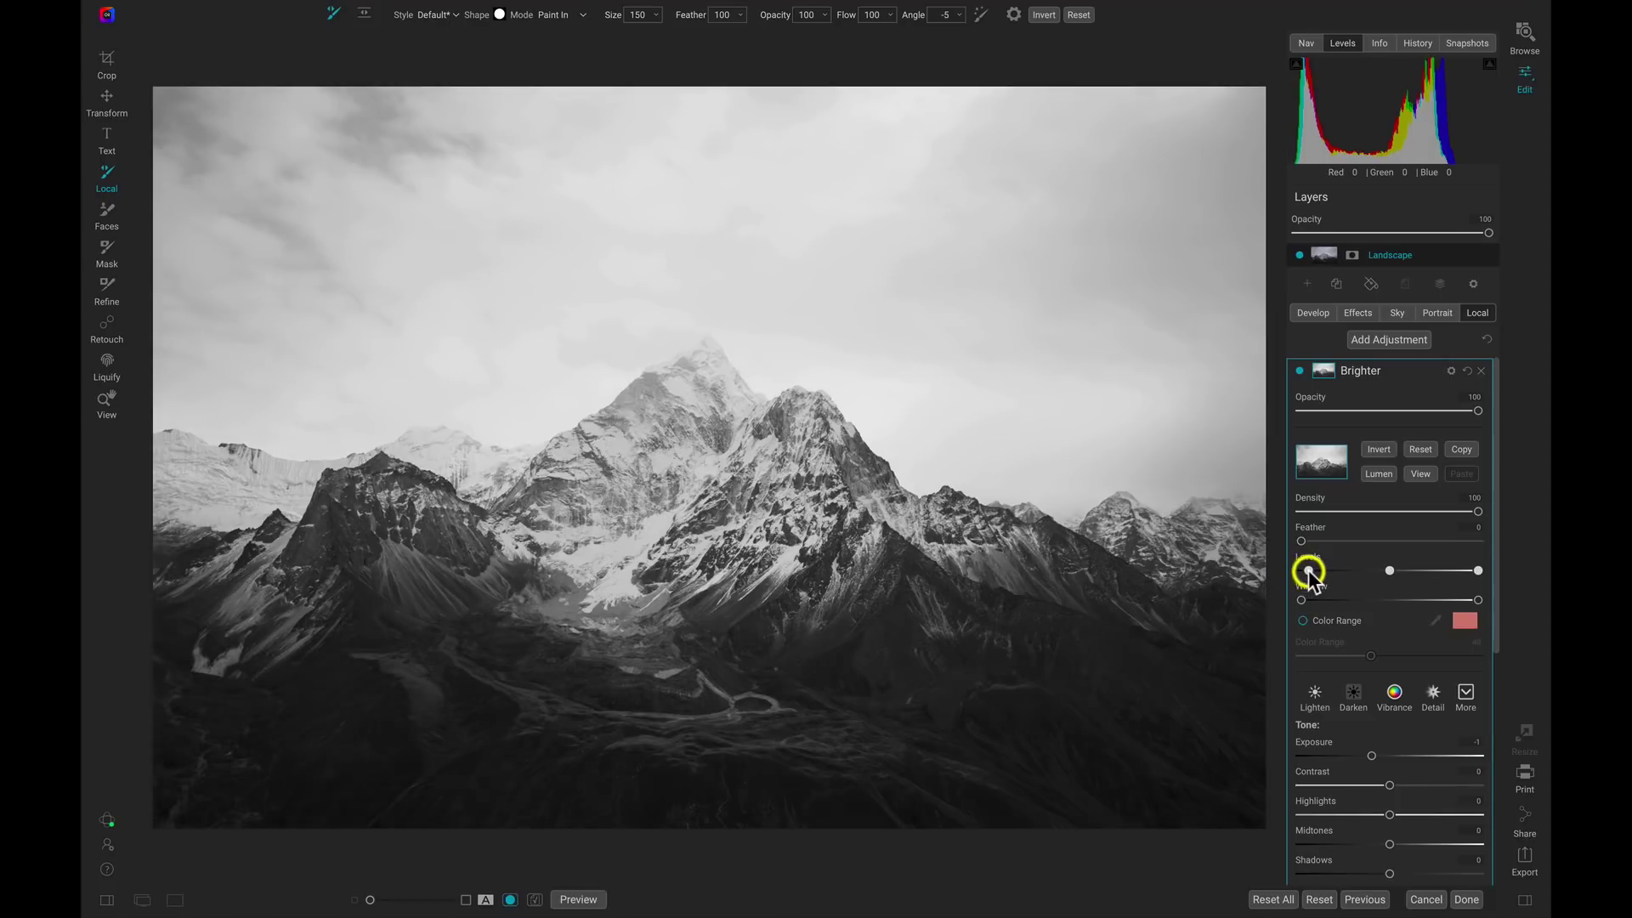
left_click_drag(1302, 571, 1353, 573)
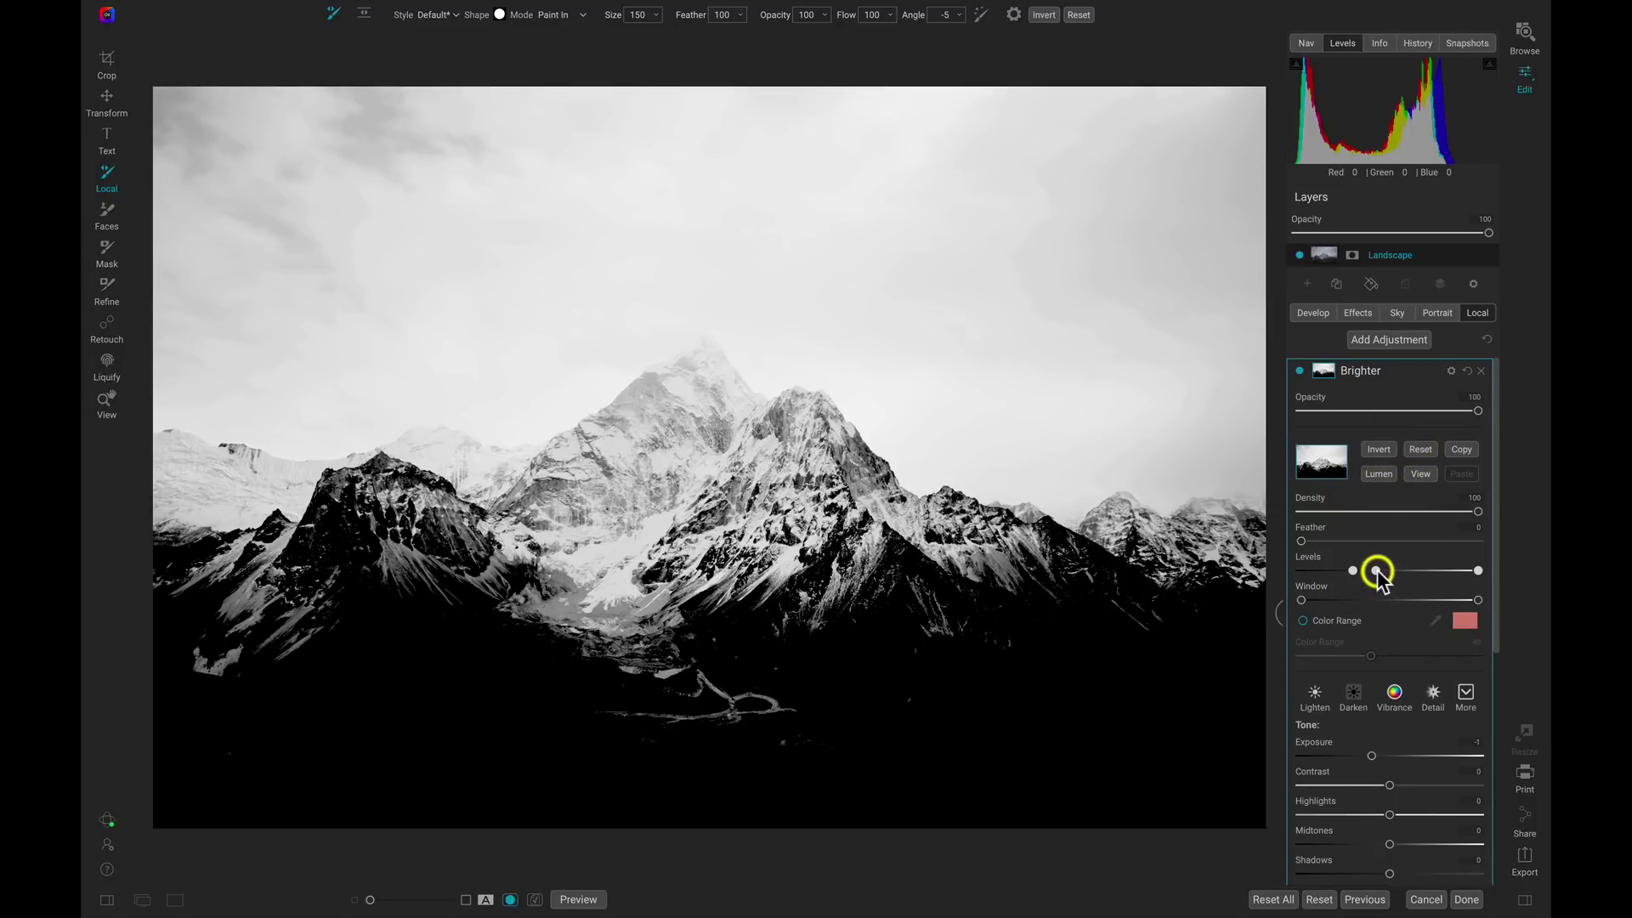
left_click_drag(1377, 571, 1437, 575)
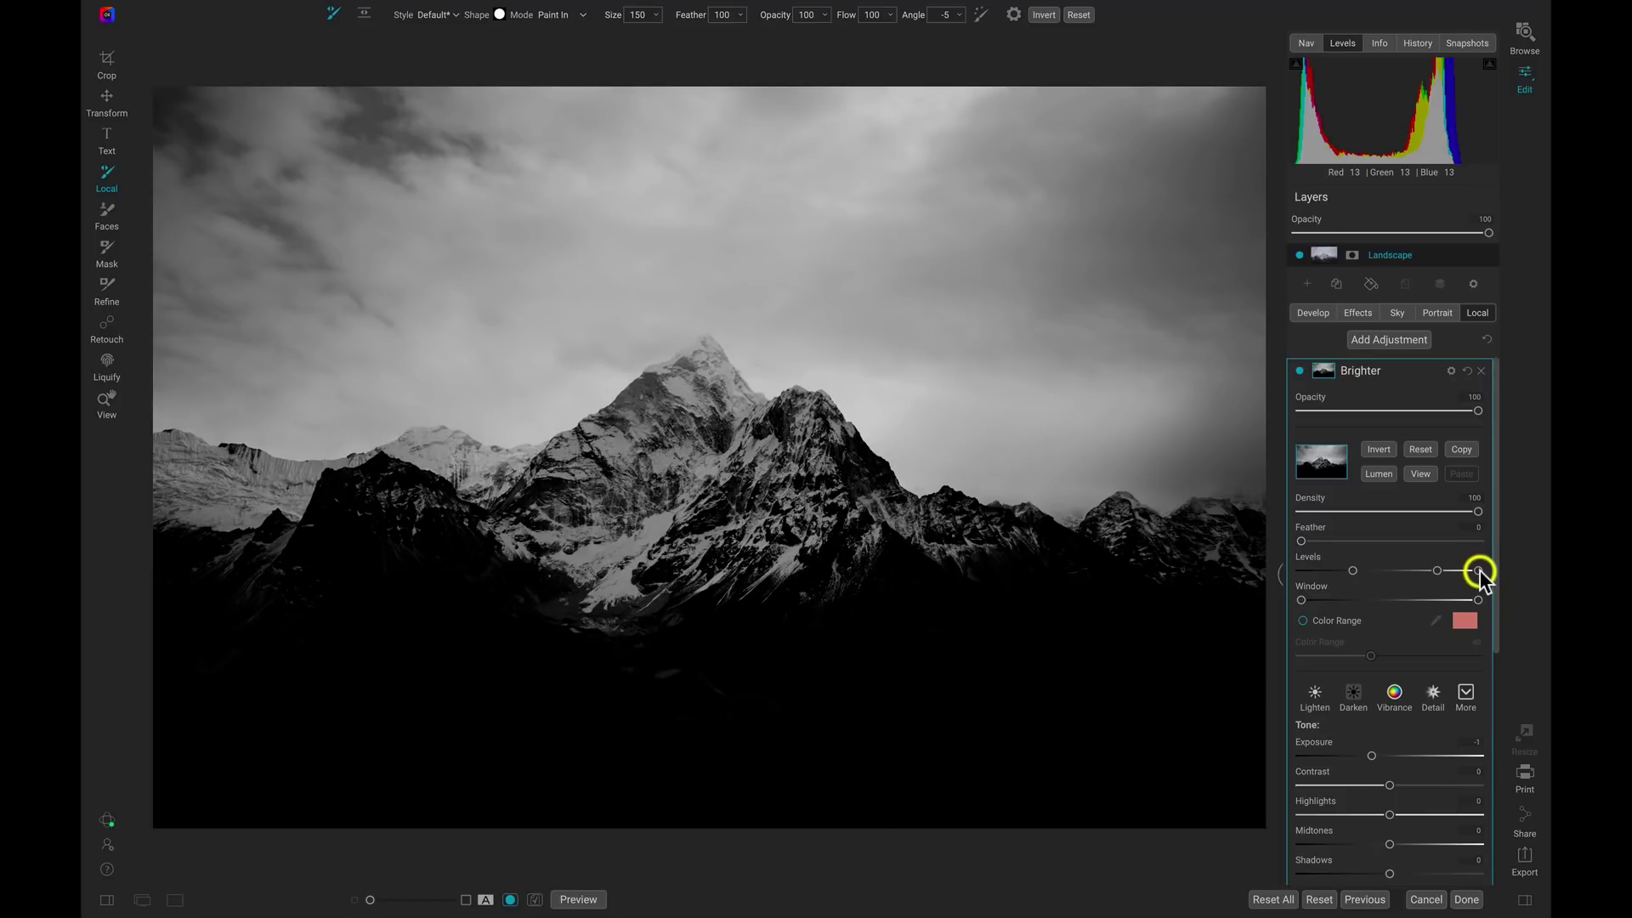
left_click_drag(1480, 570, 1390, 578)
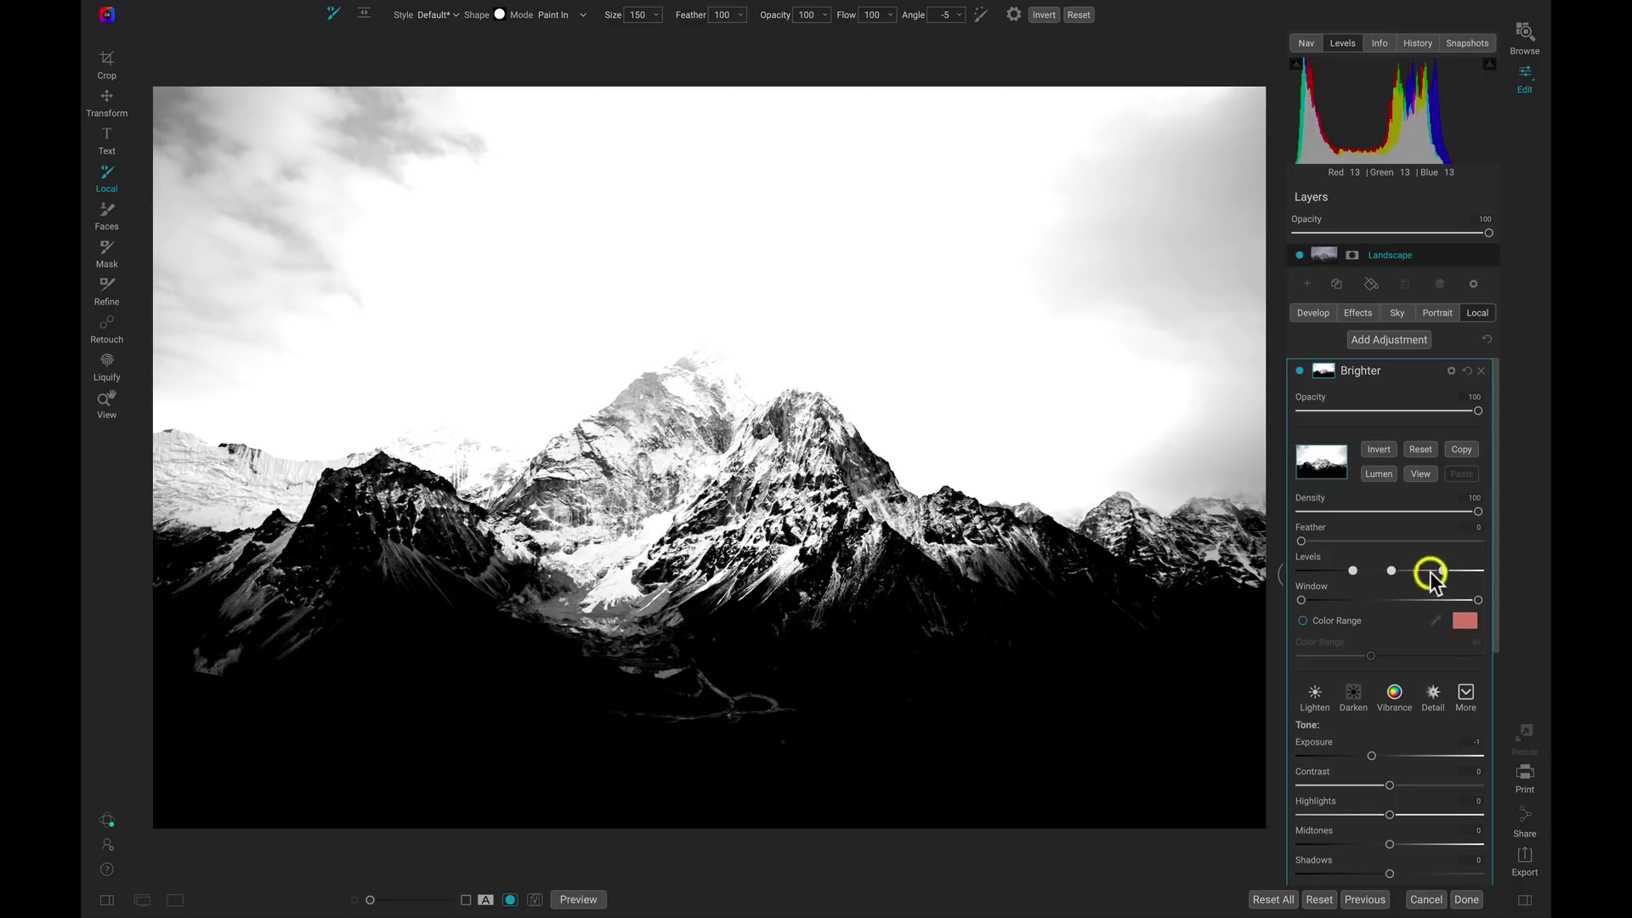
left_click_drag(1443, 571, 1424, 575)
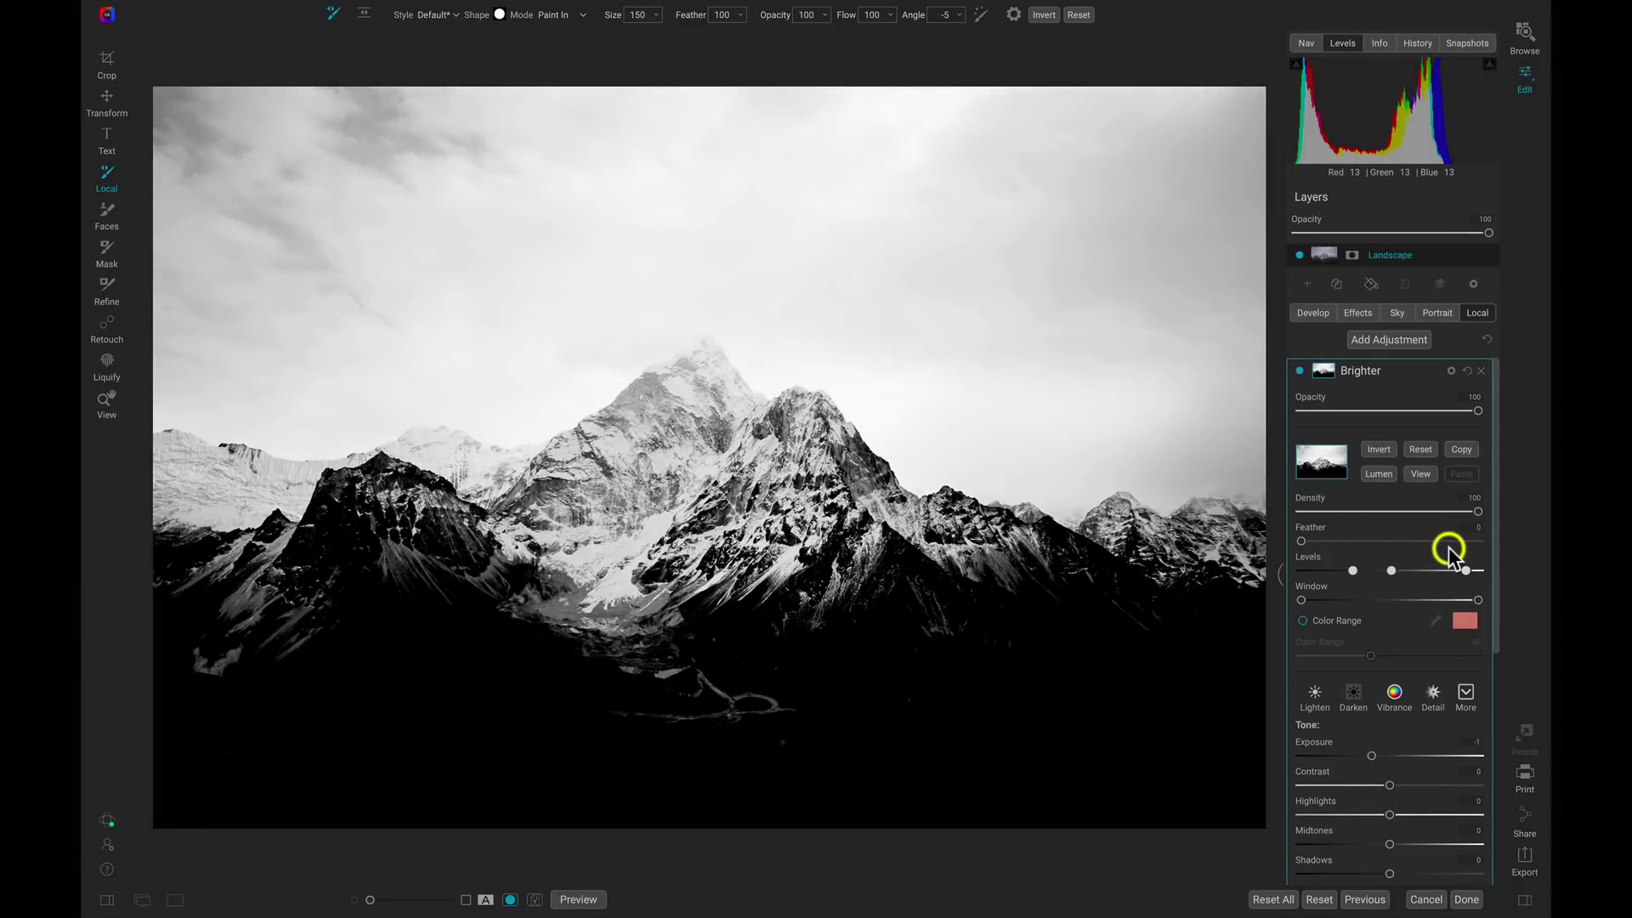
left_click(1420, 476)
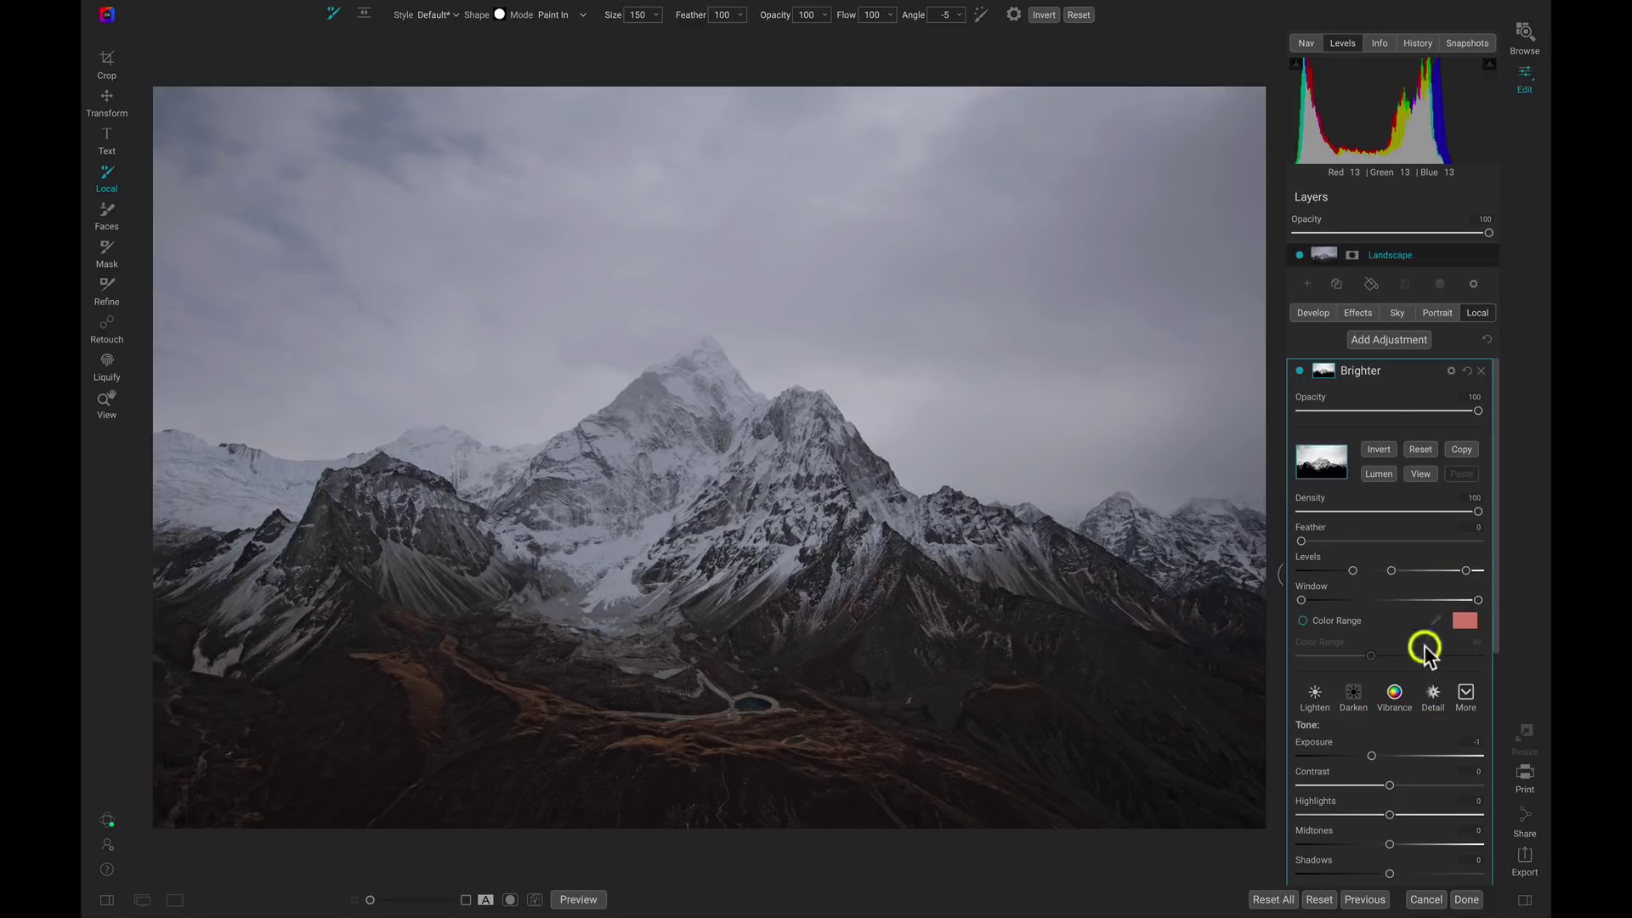
Step: Switch the Brighter adjustment to the Darken preset with exposure at 0, and raise its contrast to 71
left_click(1354, 693)
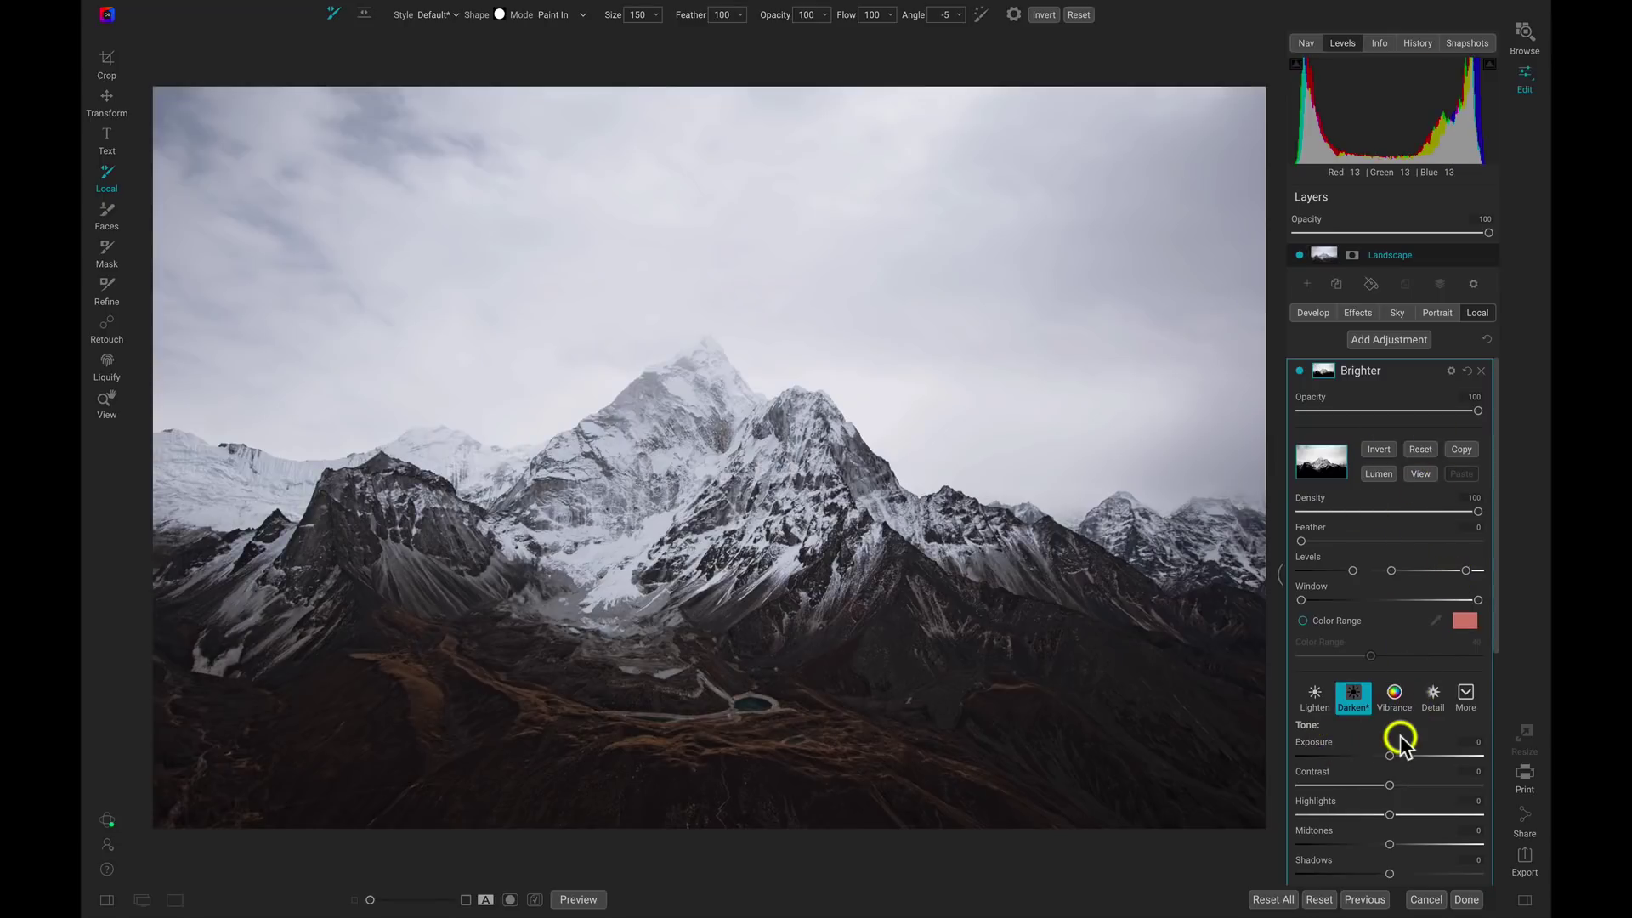
scroll(1400, 736, "down", 4)
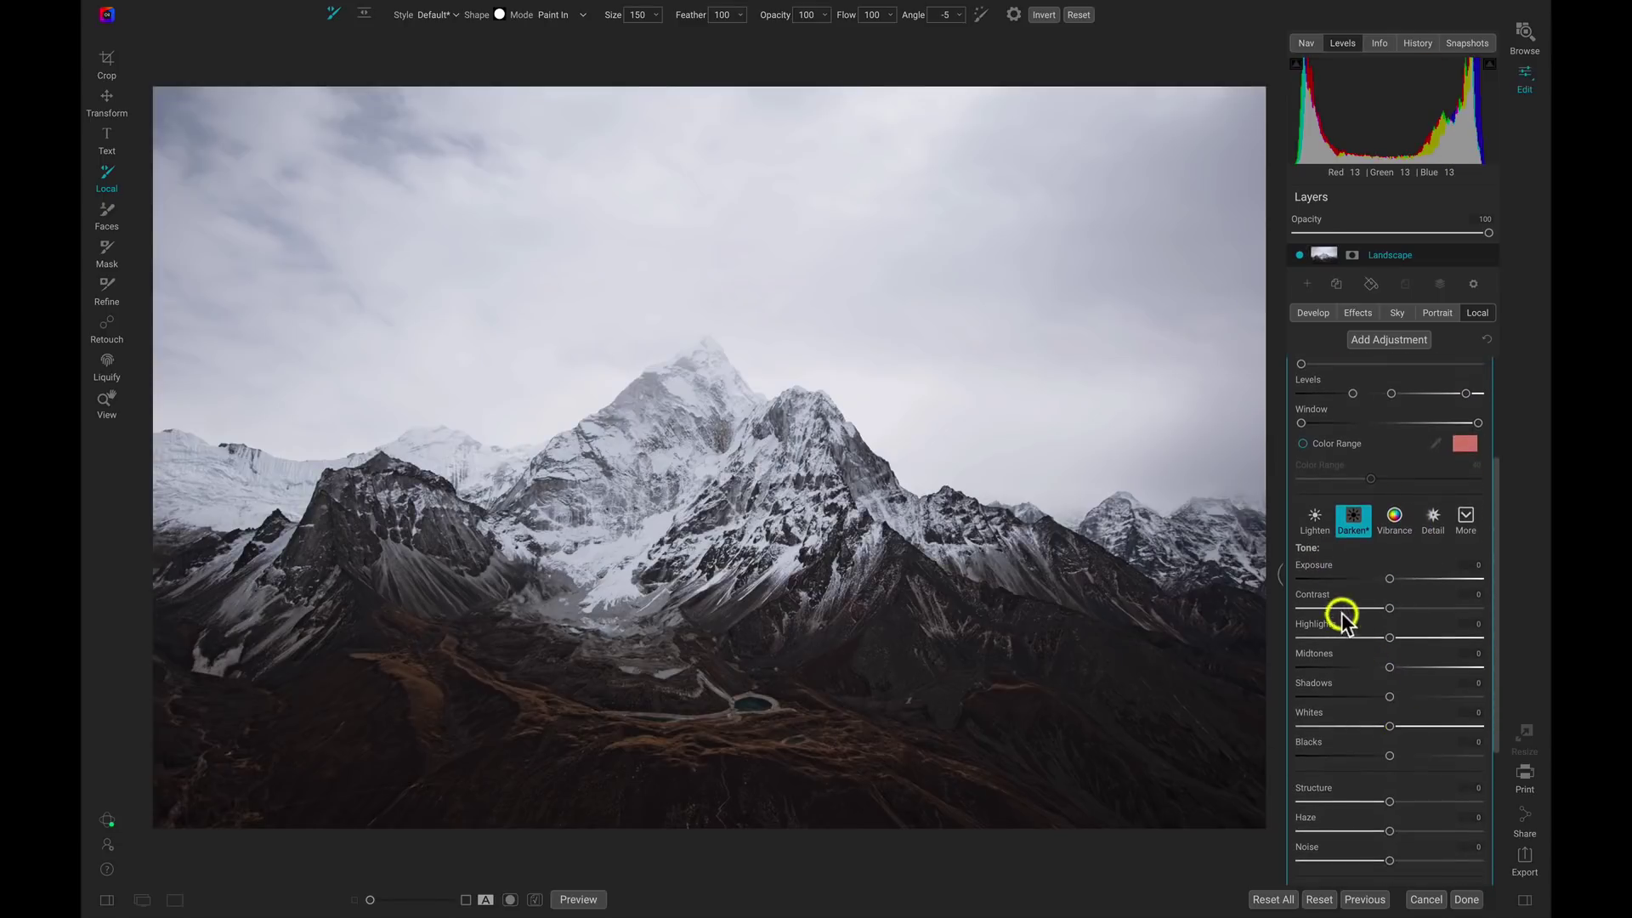
scroll(1355, 685, "down", 2)
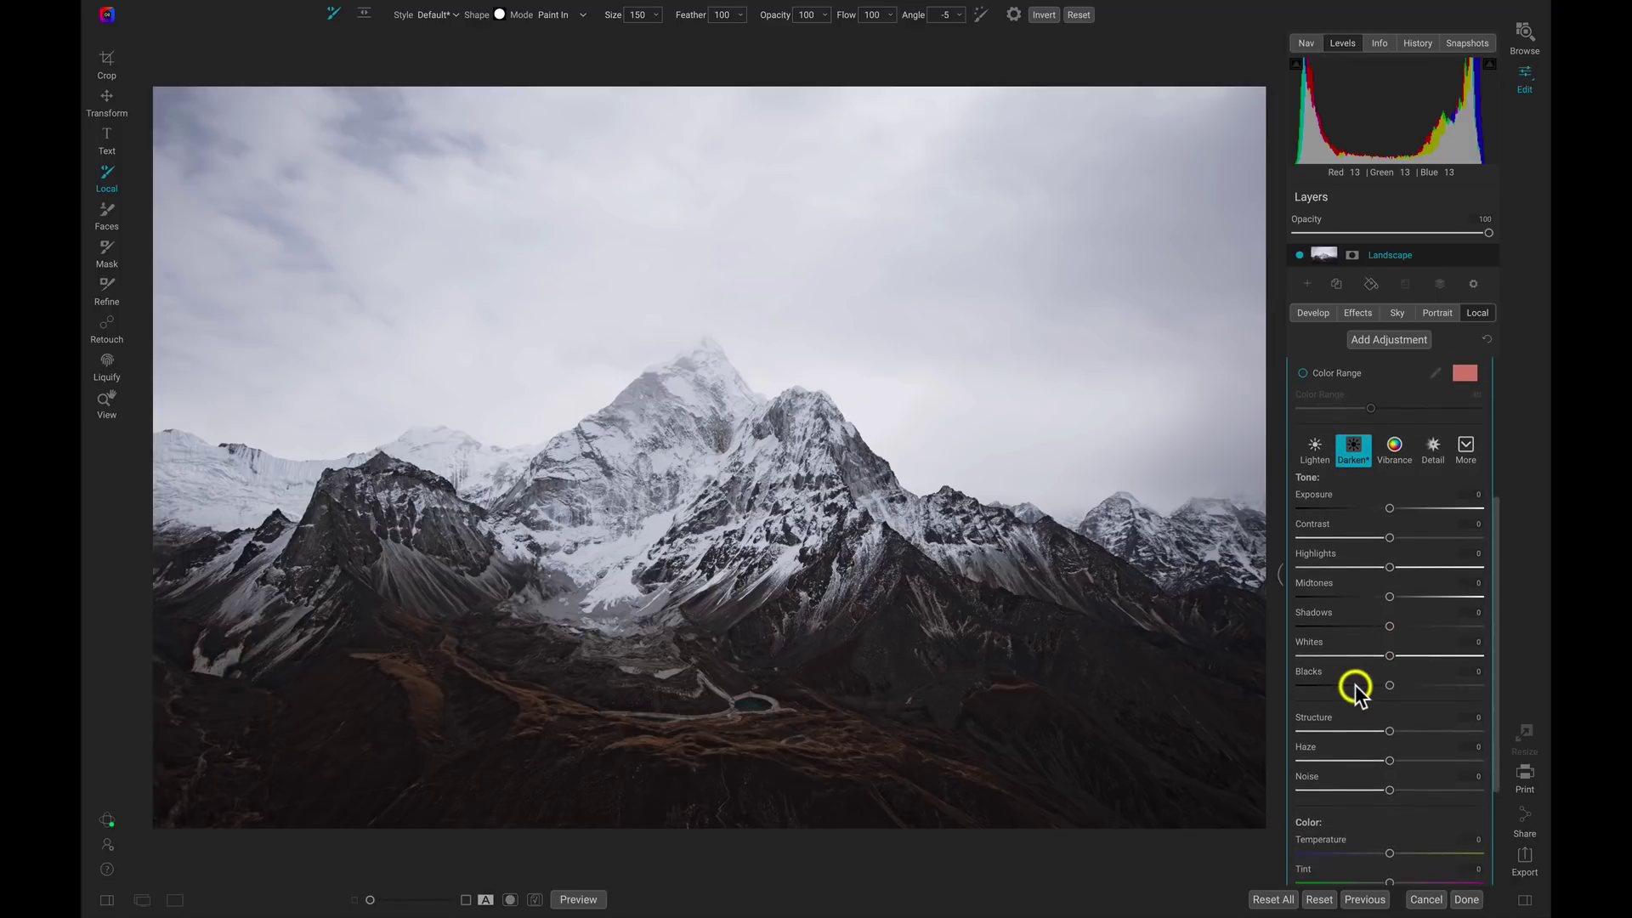
scroll(1355, 685, "up", 7)
scroll(1355, 685, "down", 4)
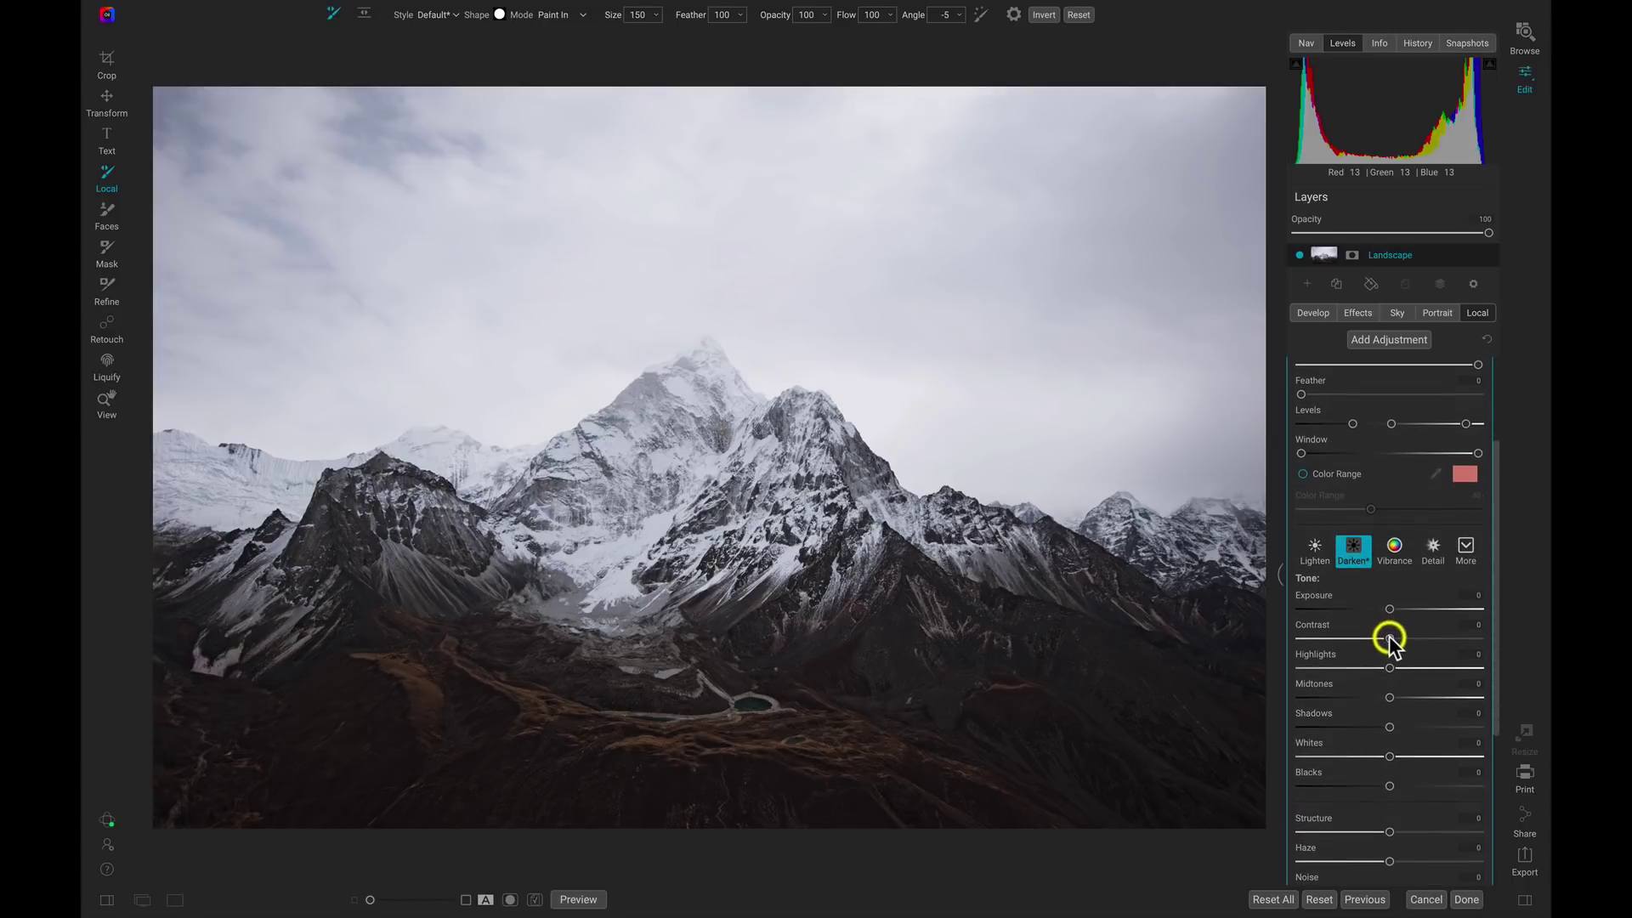
left_click_drag(1390, 637, 1452, 647)
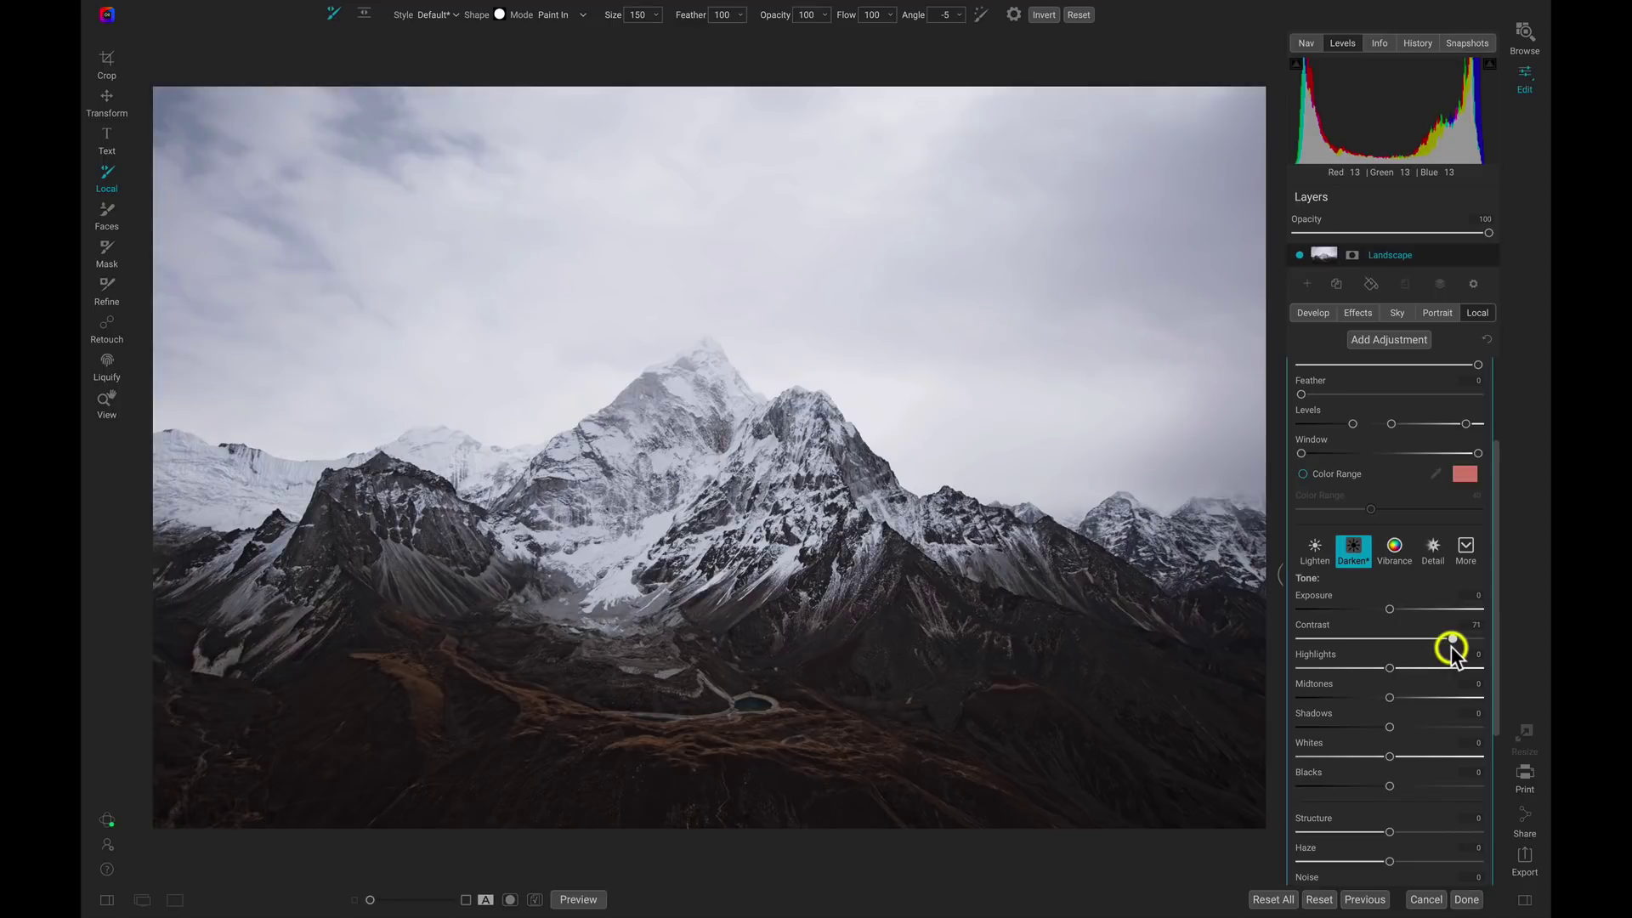
Step: Set the Brighter adjustment's whites to 7, structure to 61 and haze to -50
scroll(1411, 658, "down", 4)
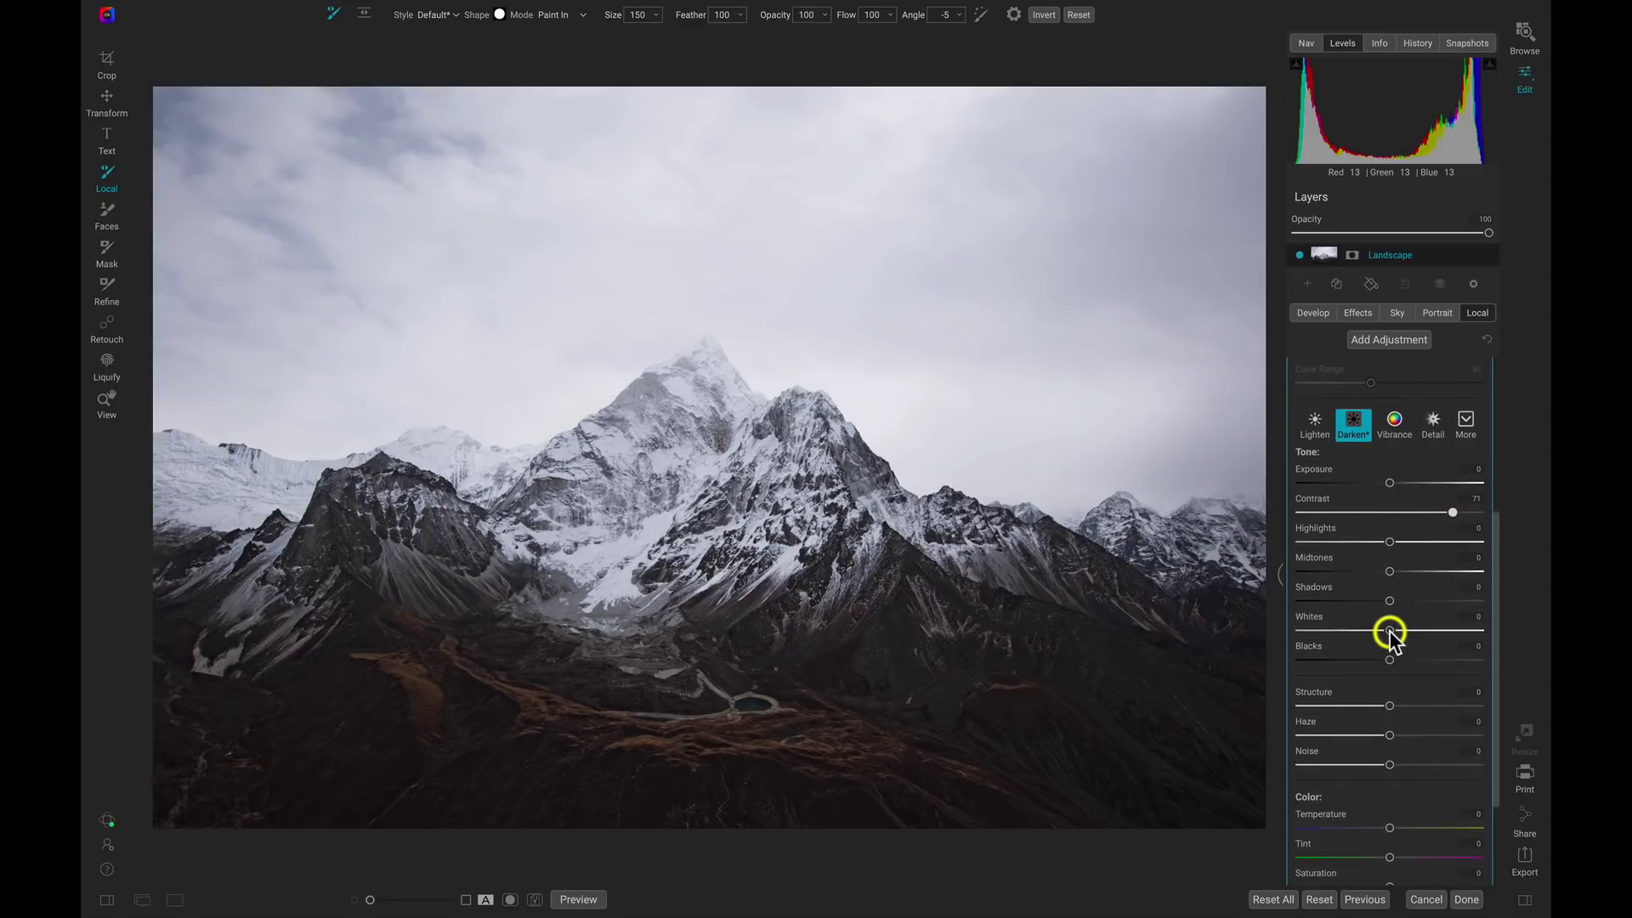
left_click_drag(1391, 631, 1397, 632)
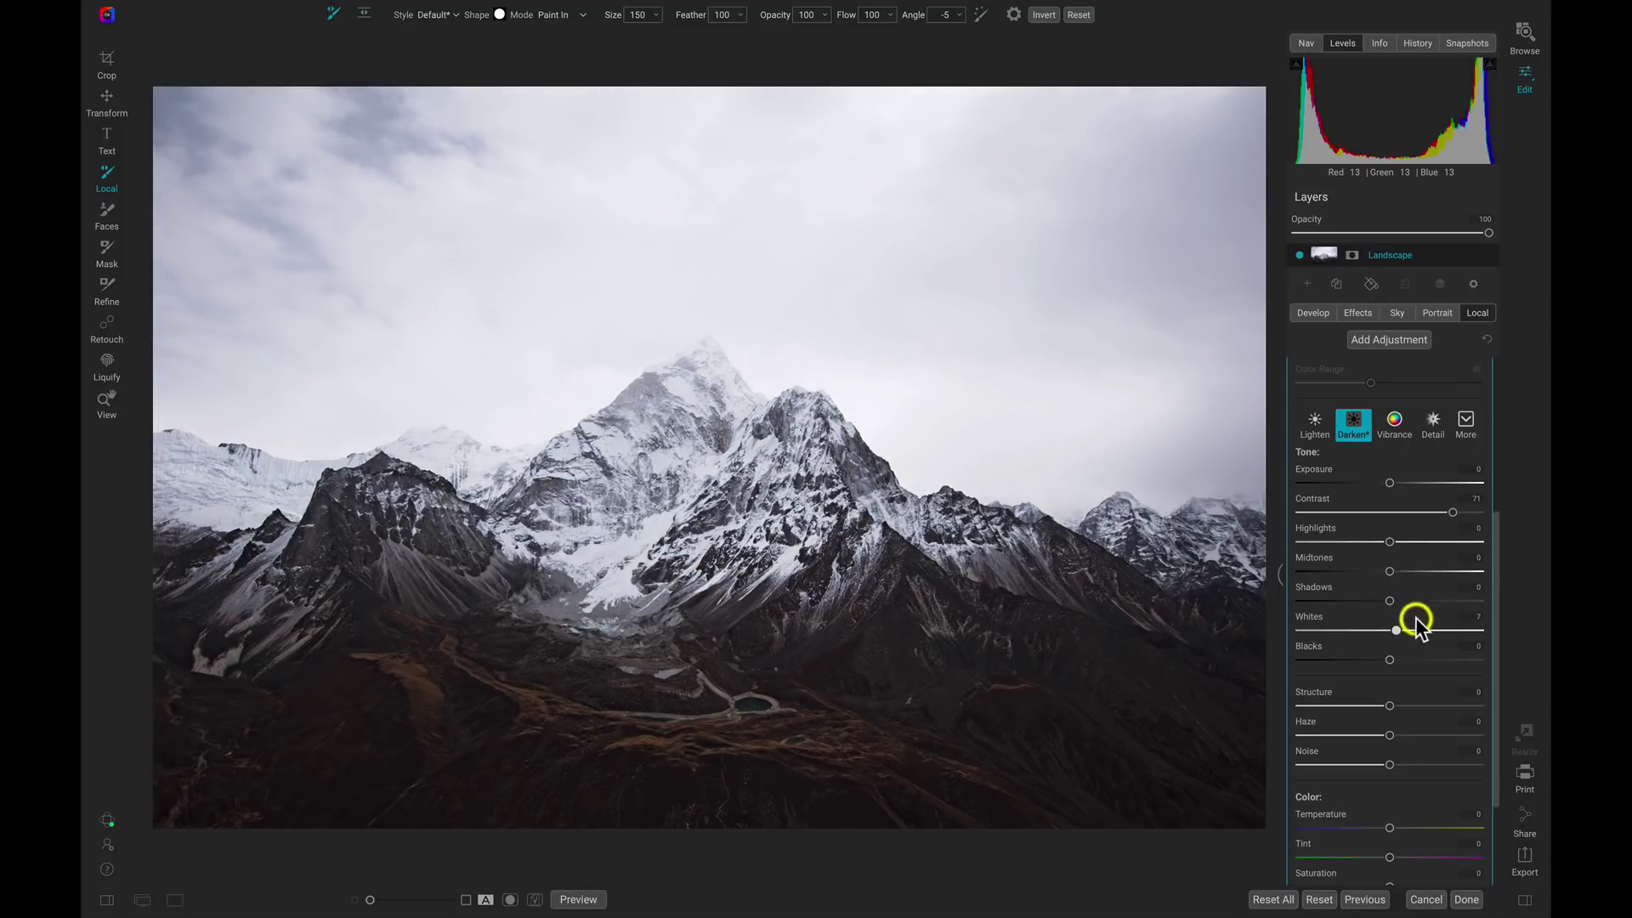
left_click_drag(1411, 707, 1443, 709)
left_click_drag(1390, 737, 1347, 737)
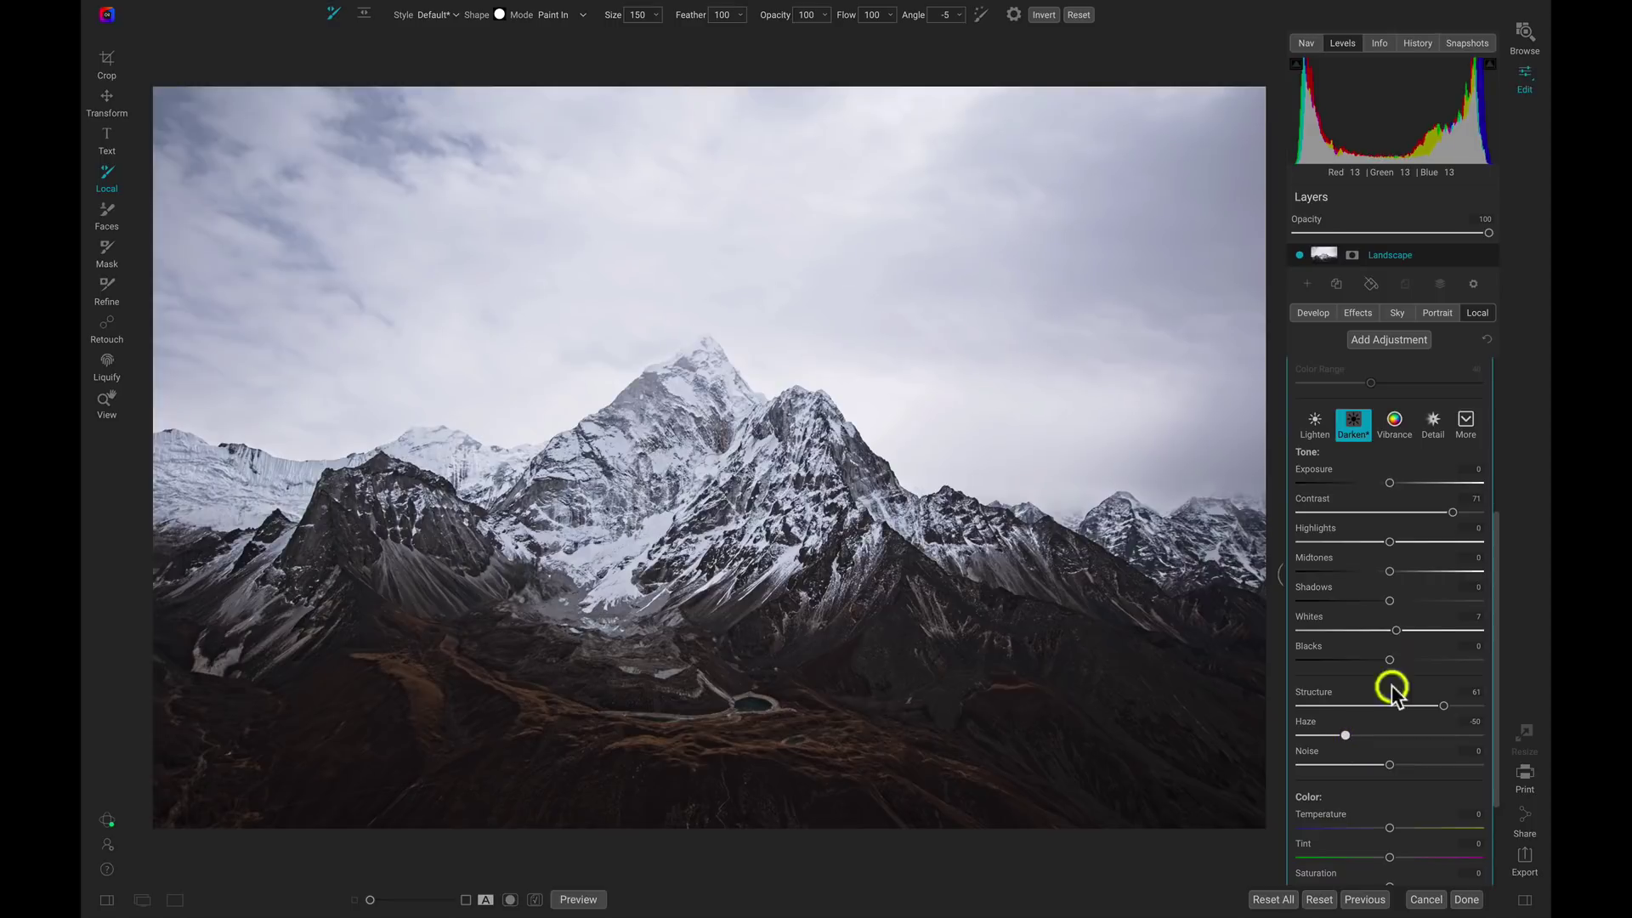
Step: Compare the photo with and without the Brighter adjustment by switching its visibility off and on several times
scroll(1427, 643, "up", 4)
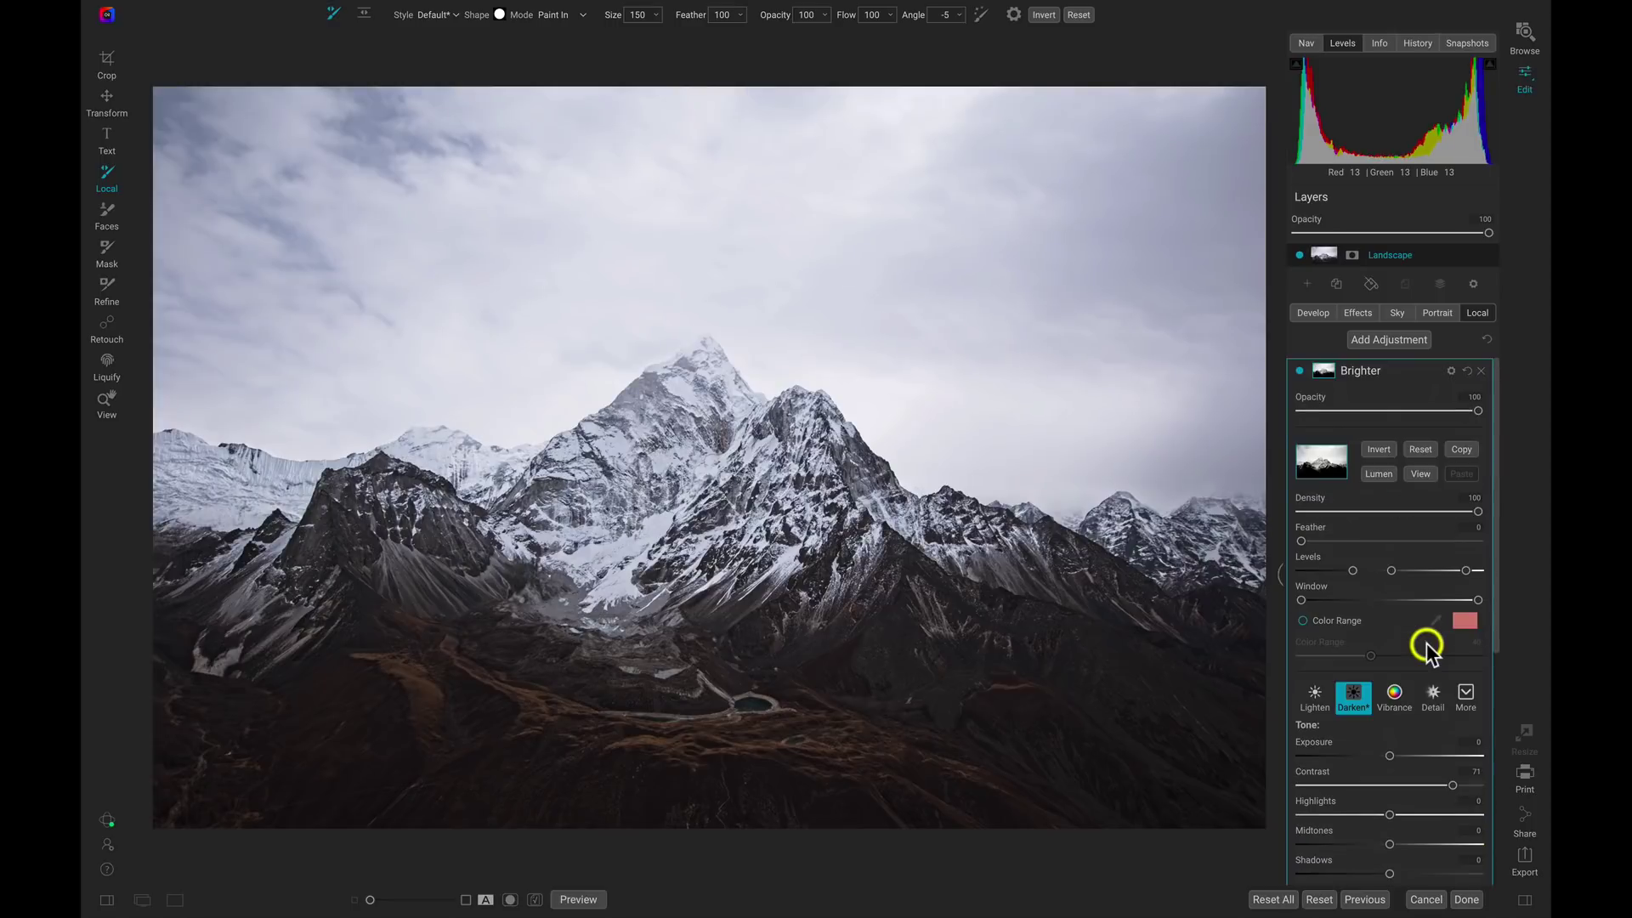
left_click(1297, 370)
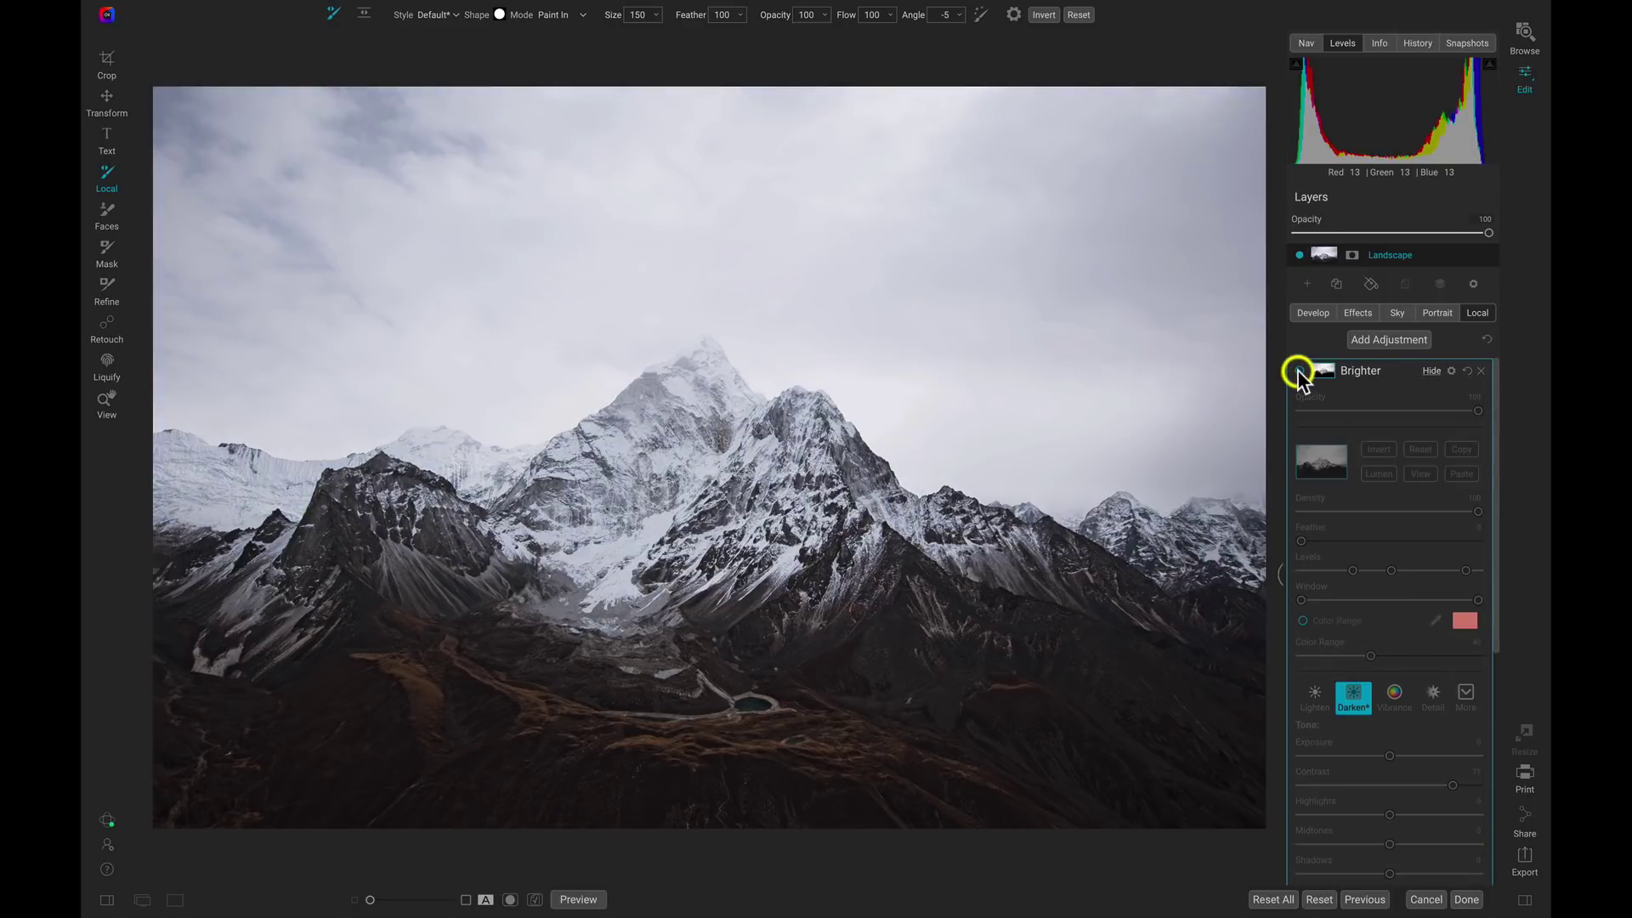
left_click(1298, 370)
left_click(1298, 371)
left_click(1298, 371)
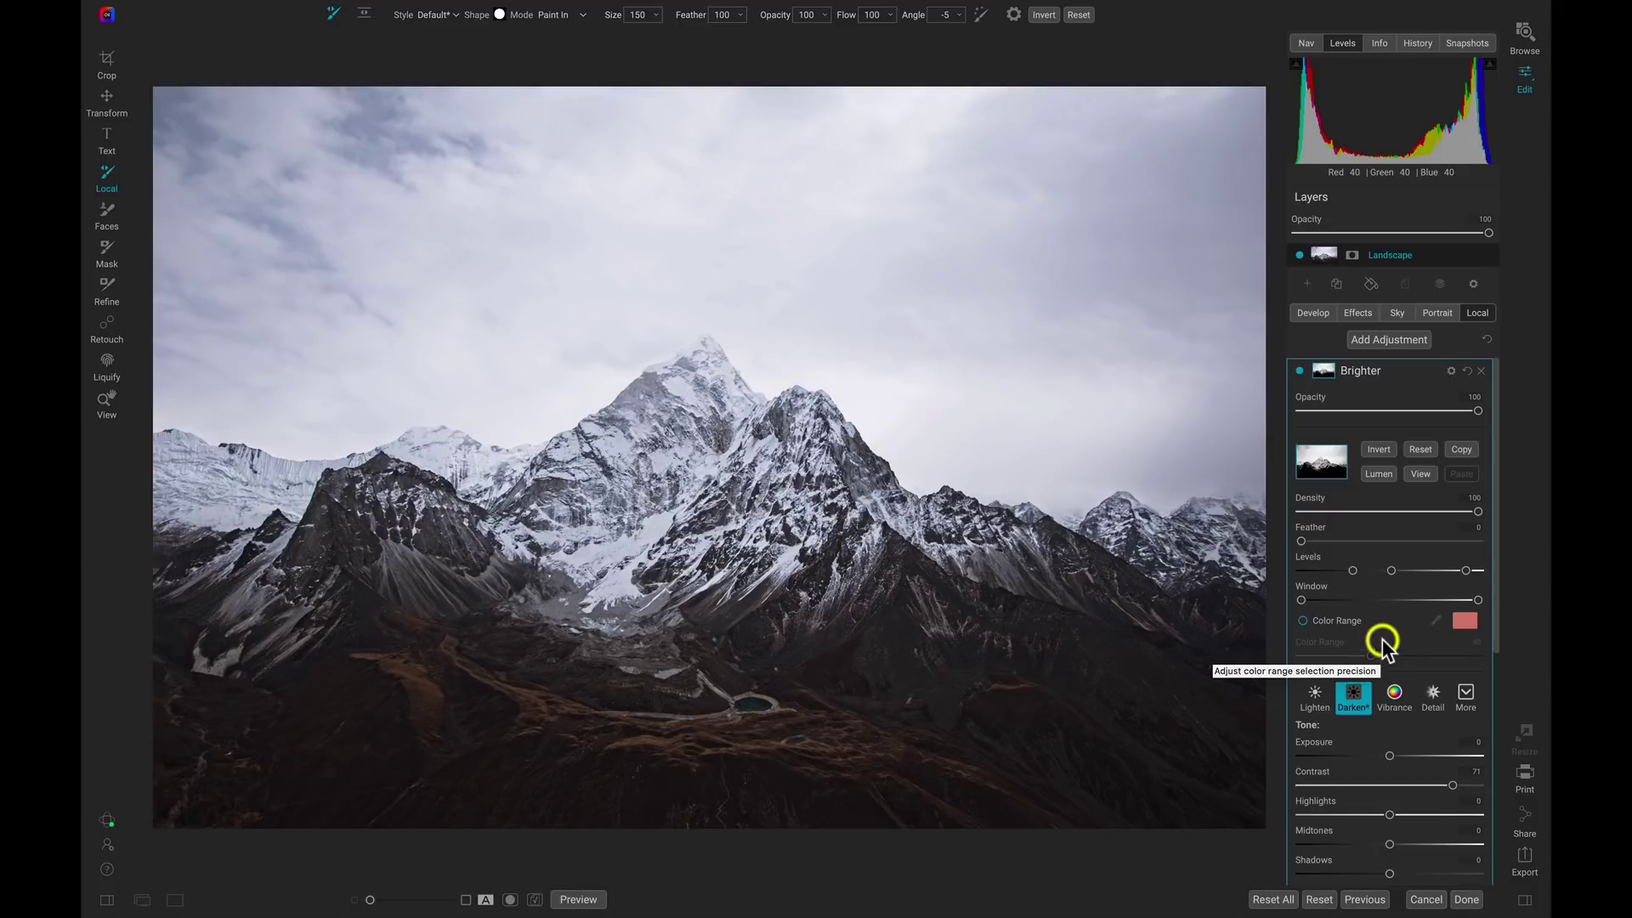
left_click(1298, 369)
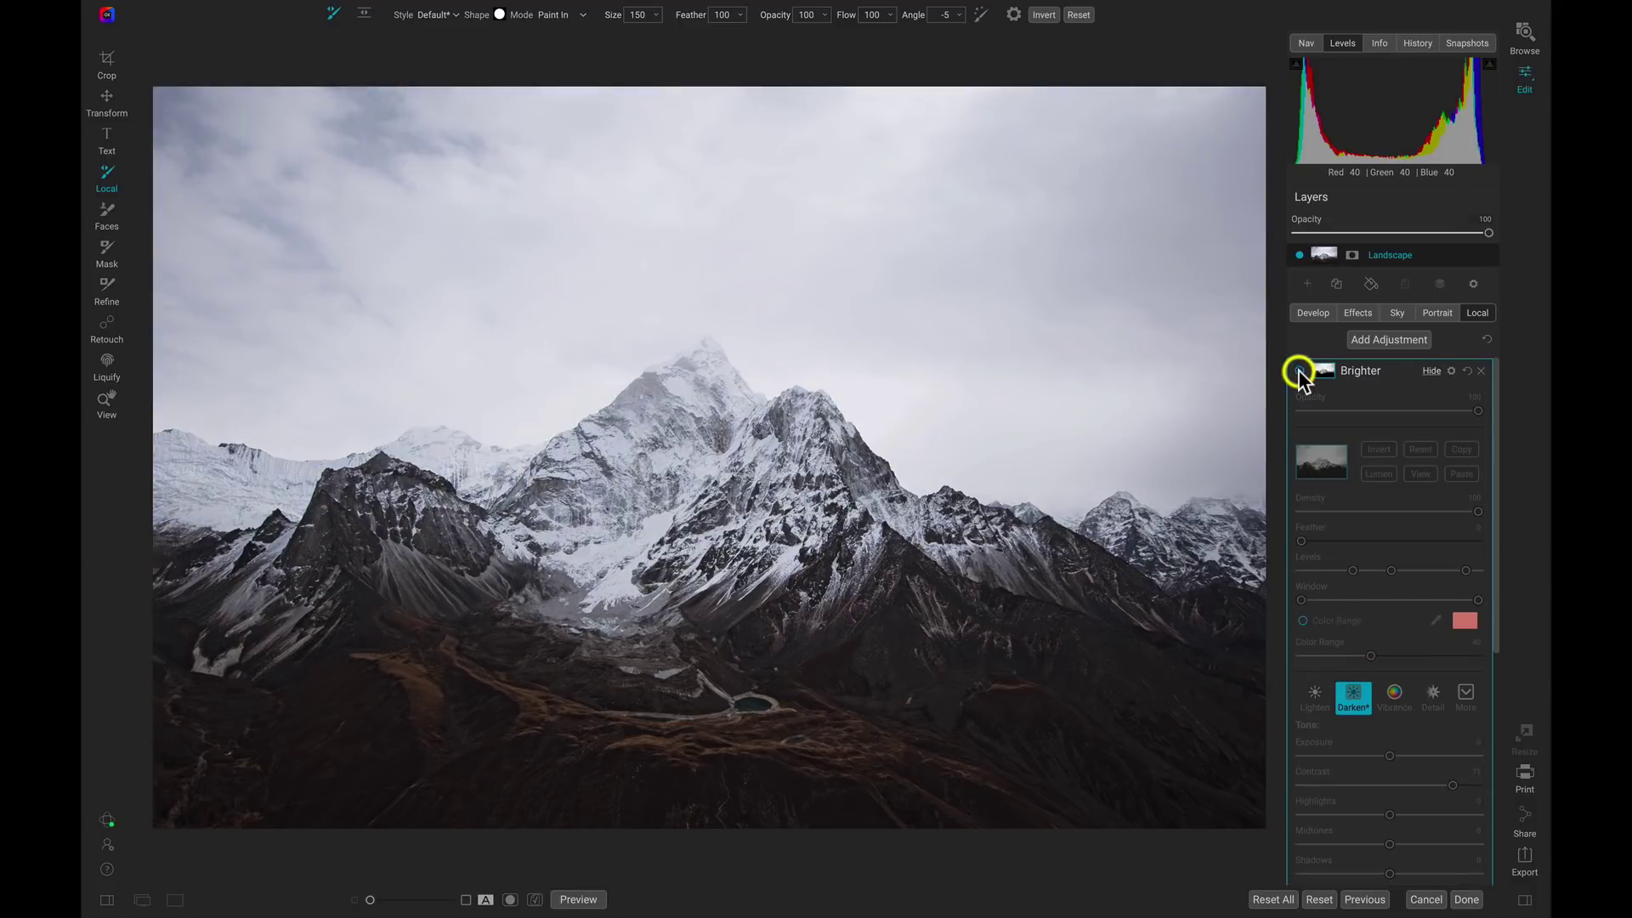
left_click(1298, 370)
left_click(1298, 370)
left_click(1298, 371)
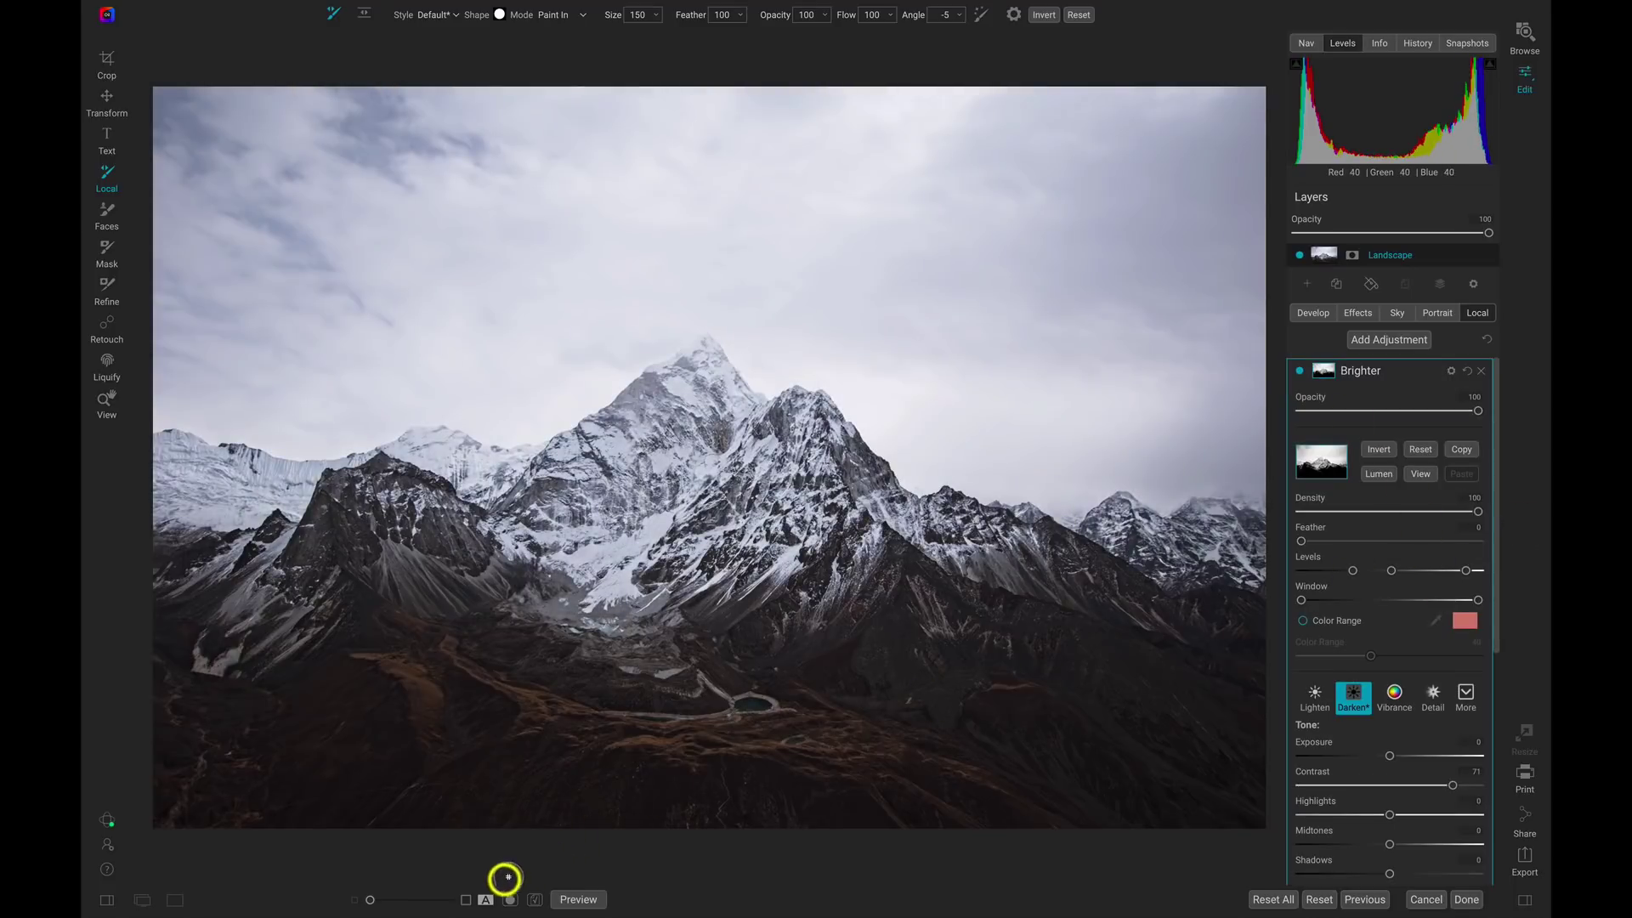
Step: Compare the original and edited photo in a split before/after view, sweeping the divider to the photo's left edge, and return to the single view
left_click(468, 898)
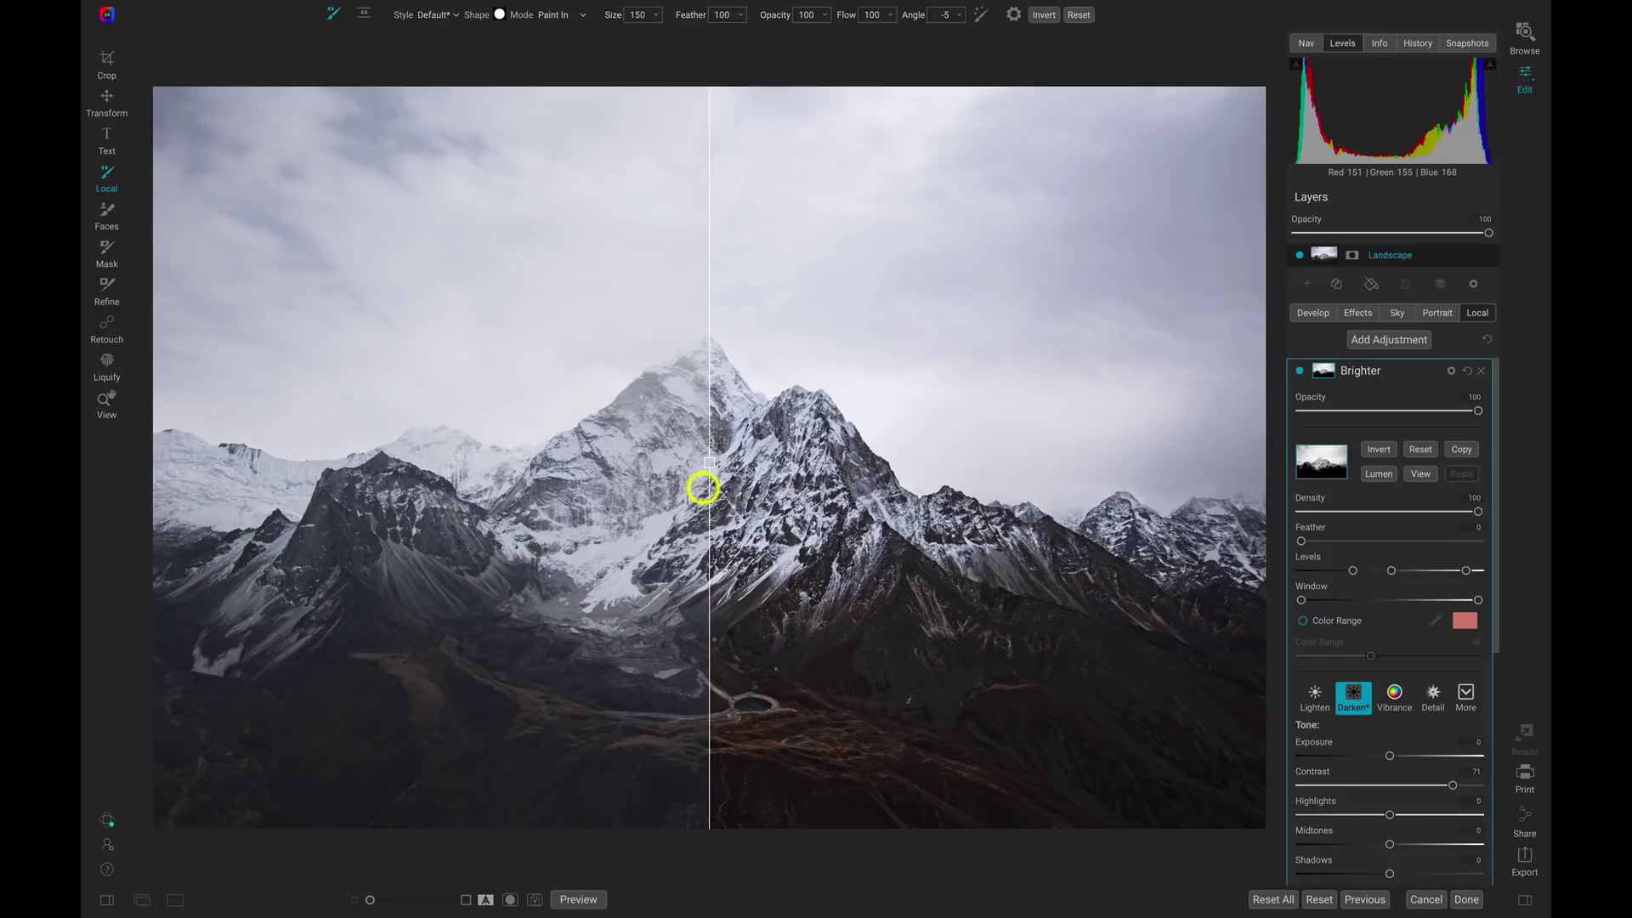
left_click_drag(708, 462, 150, 481)
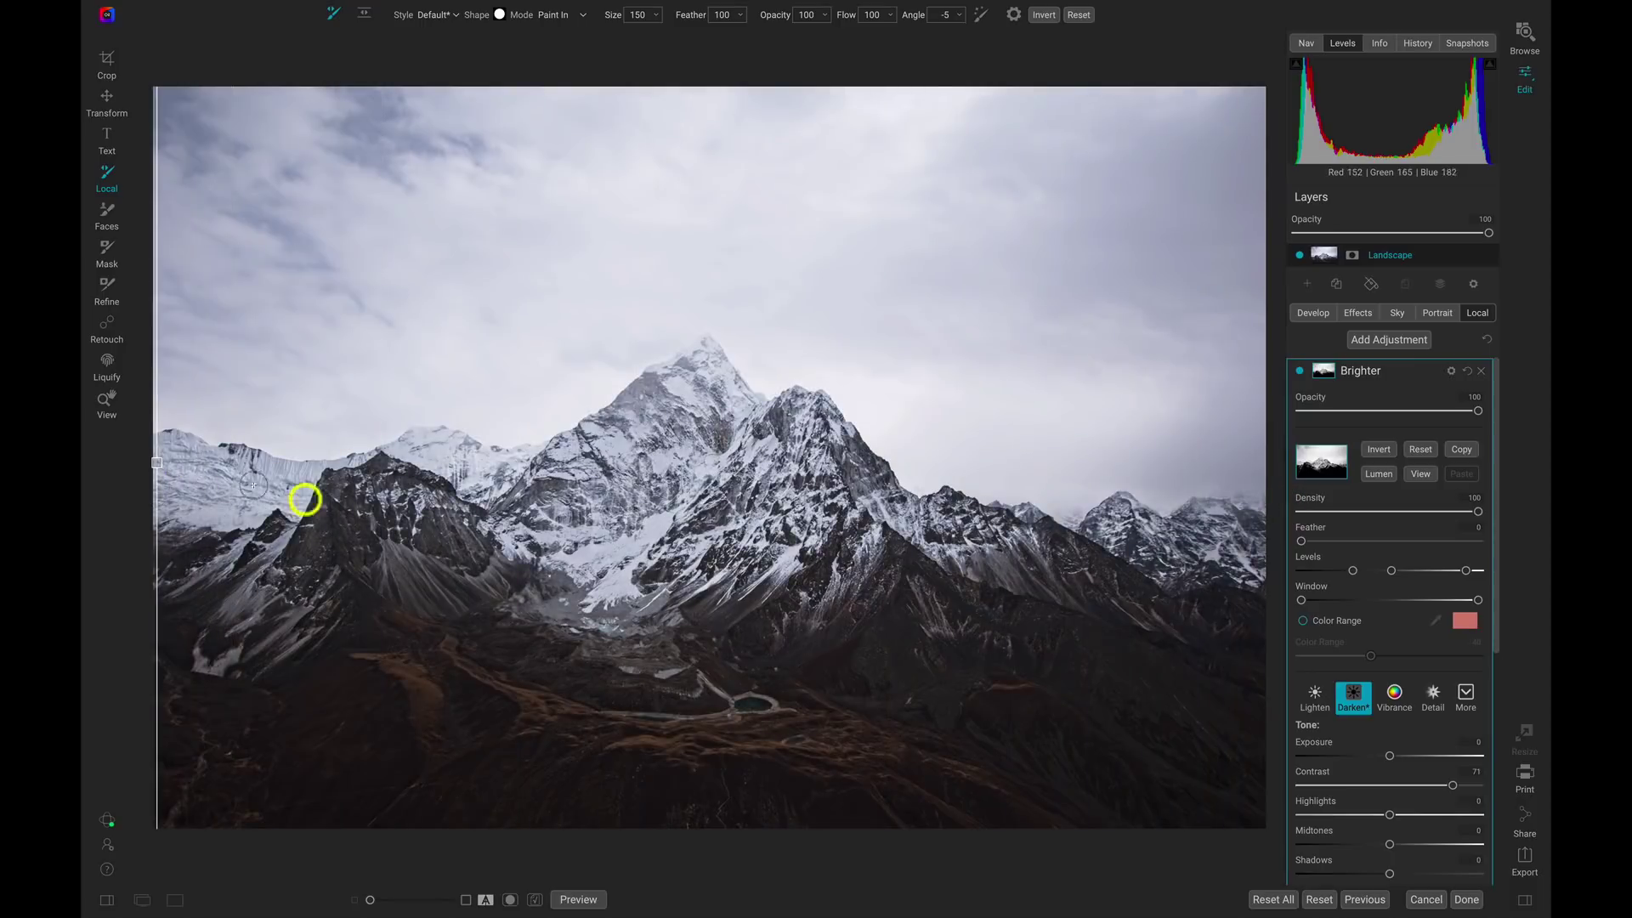
left_click(486, 900)
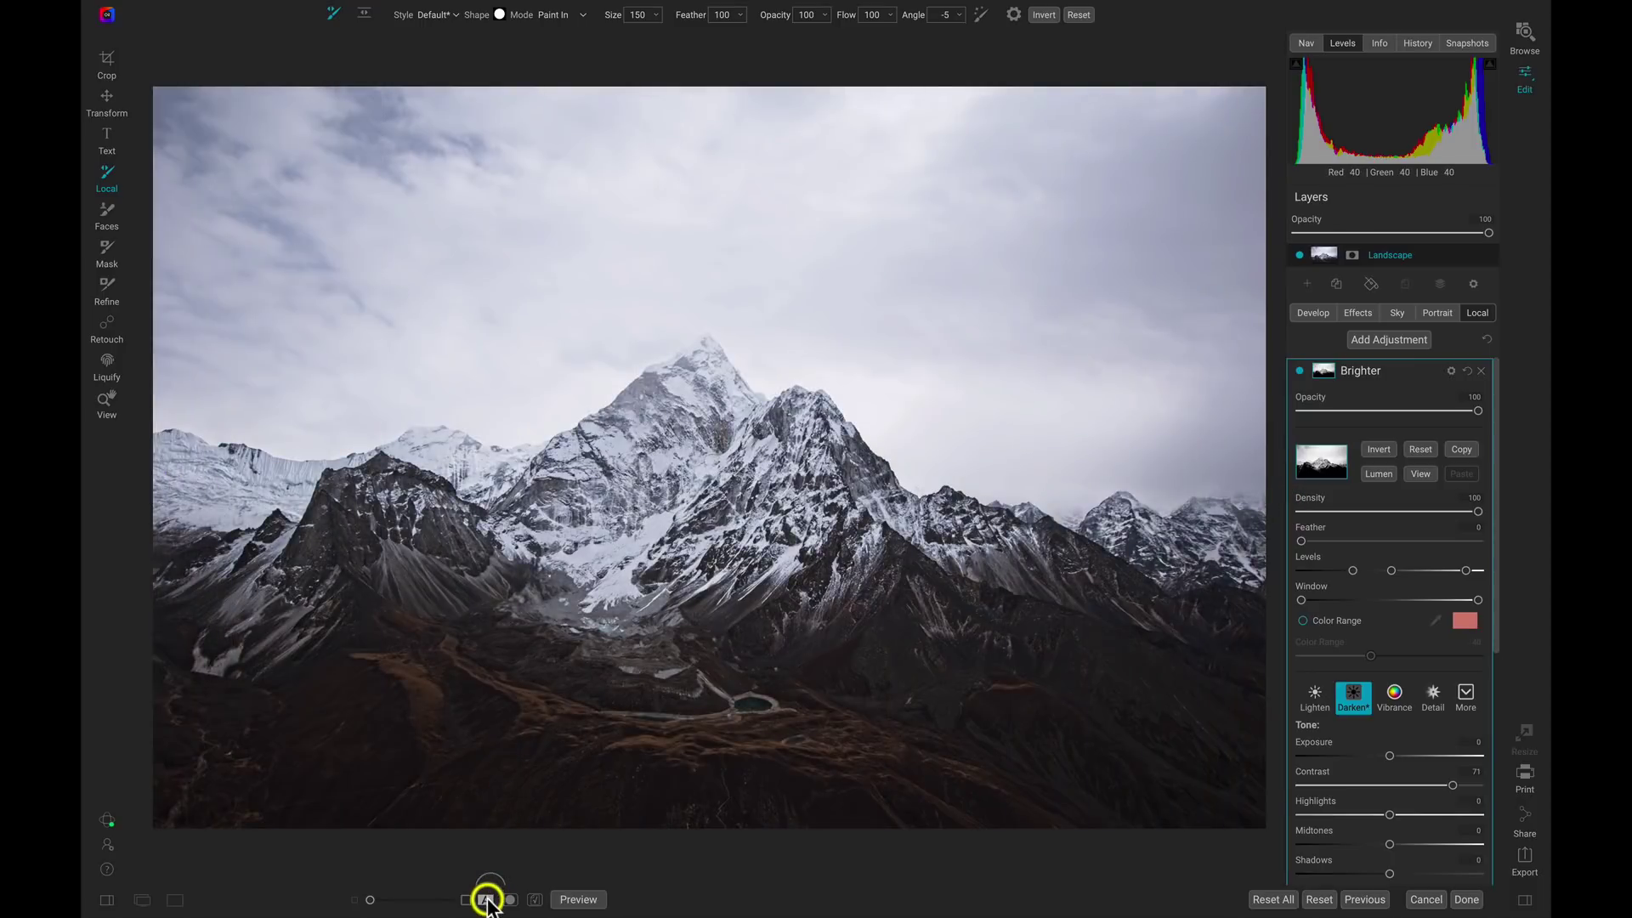